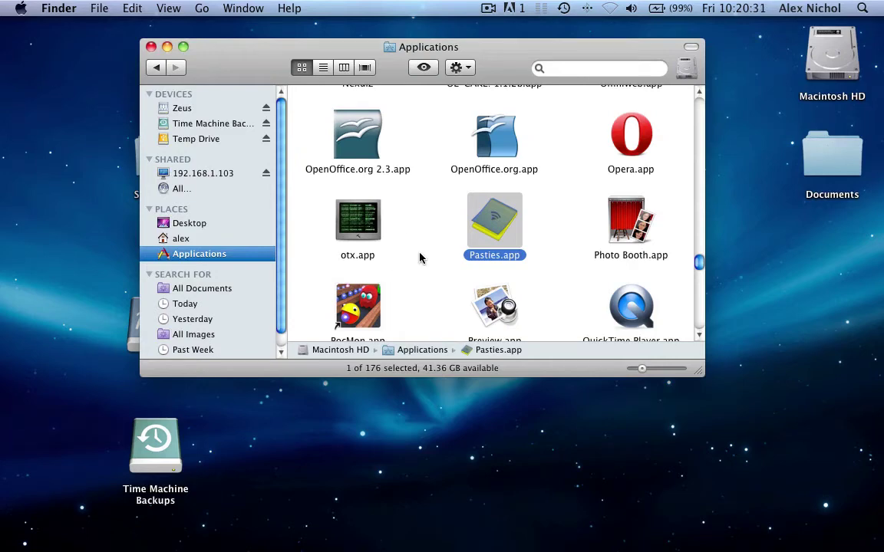
# Preview the details of Pasties.app in the Applications folder with Quick Look.
pyautogui.click(437, 209)
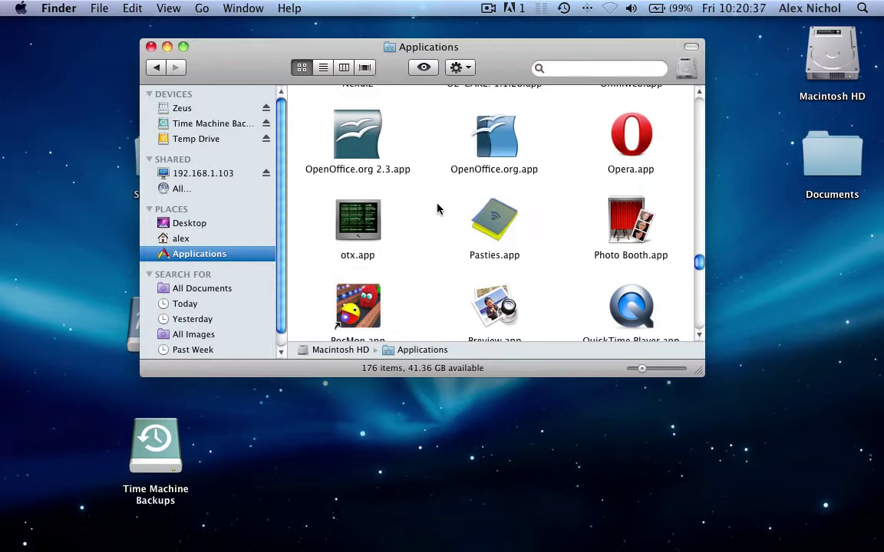
pyautogui.click(506, 233)
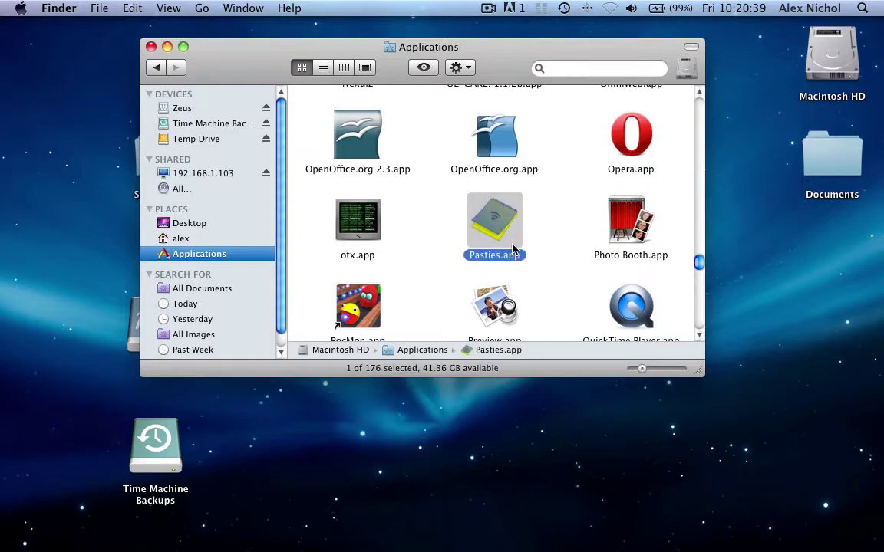
pyautogui.press('space')
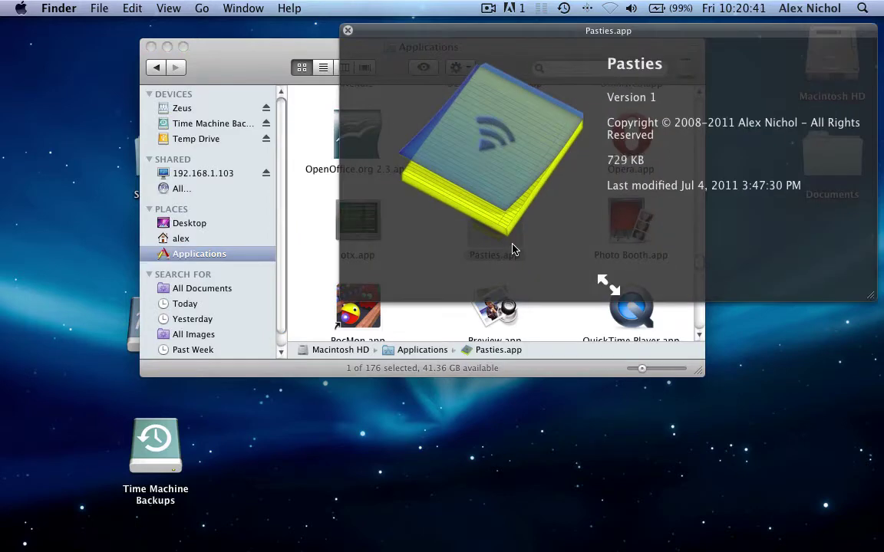
# Launch Pasties.app from the Applications folder and close the folder window.
pyautogui.click(486, 224)
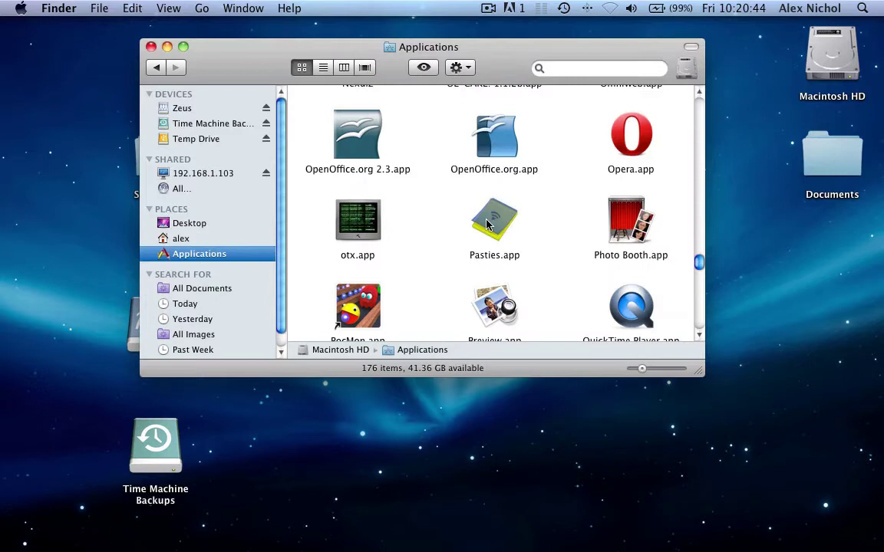
pyautogui.click(486, 224)
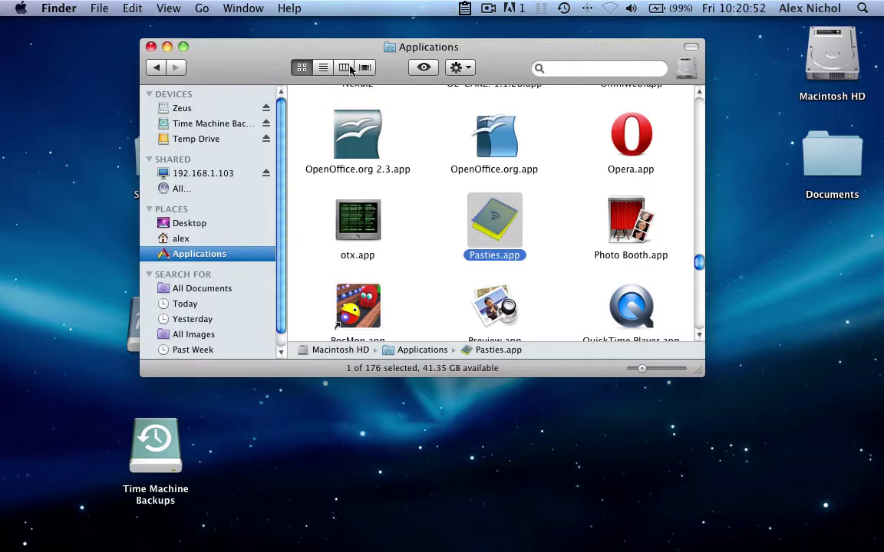
pyautogui.click(150, 47)
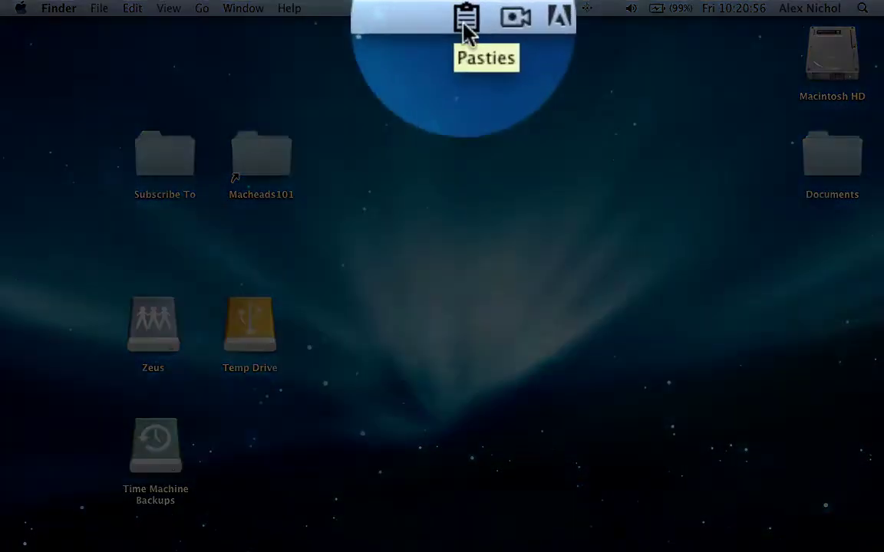
# Review the default language and default service choices in the Pasties preferences, and dismiss them without changes.
pyautogui.click(461, 19)
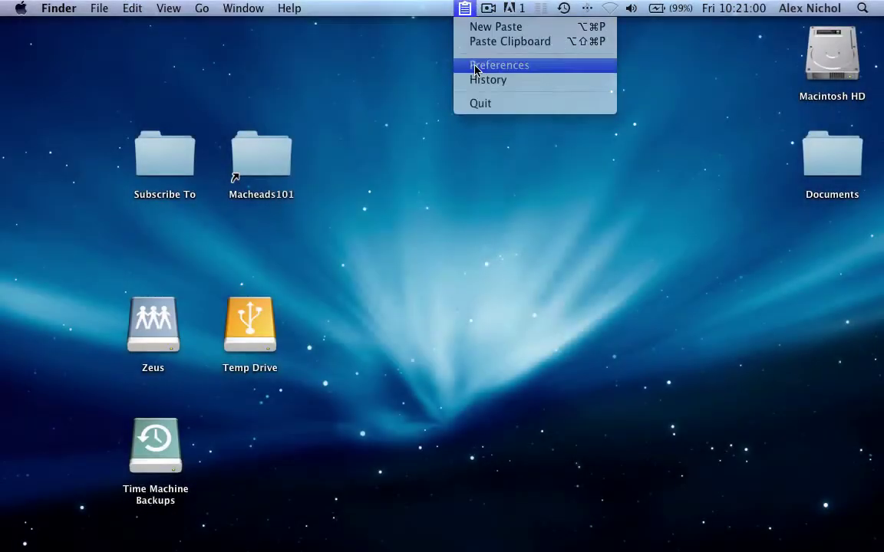
pyautogui.click(473, 65)
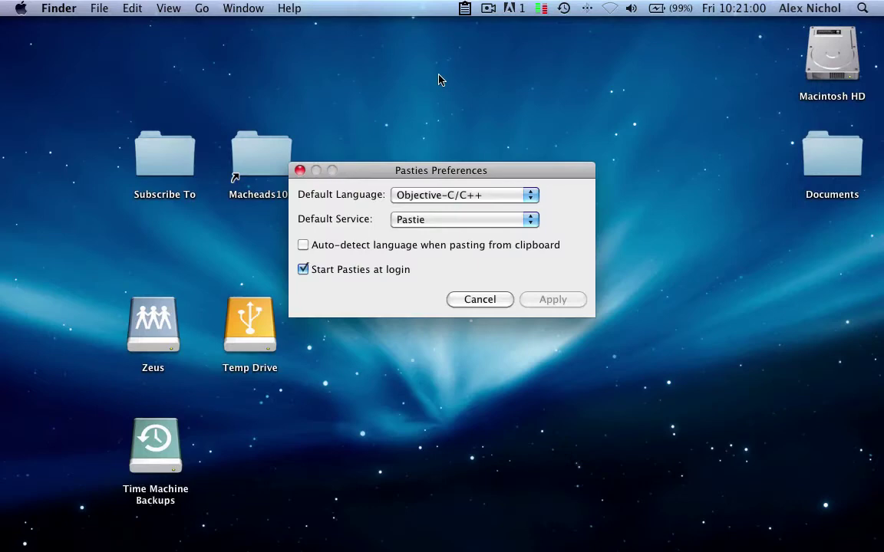
pyautogui.click(421, 198)
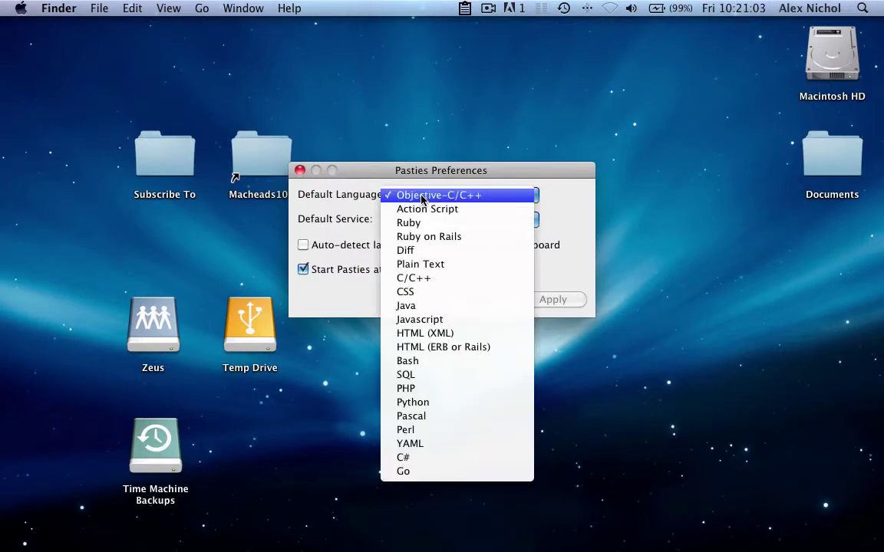
pyautogui.click(335, 227)
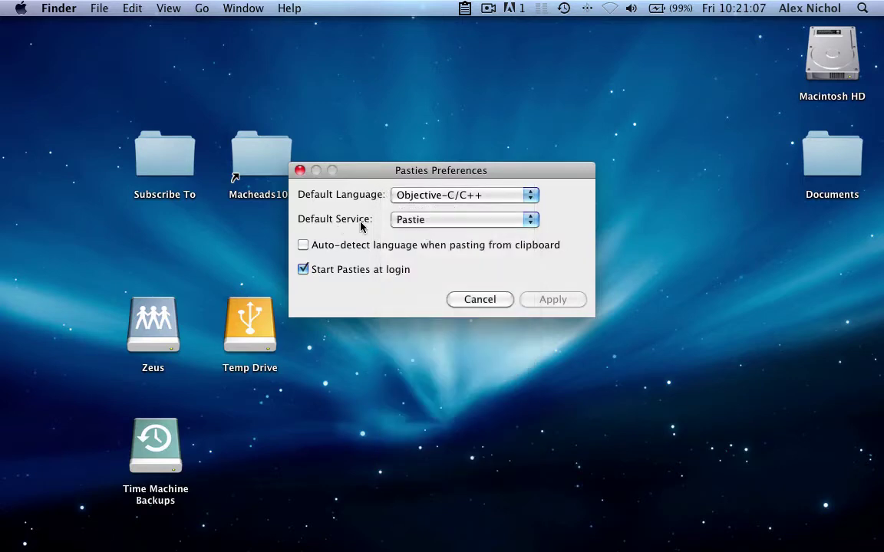
pyautogui.click(413, 226)
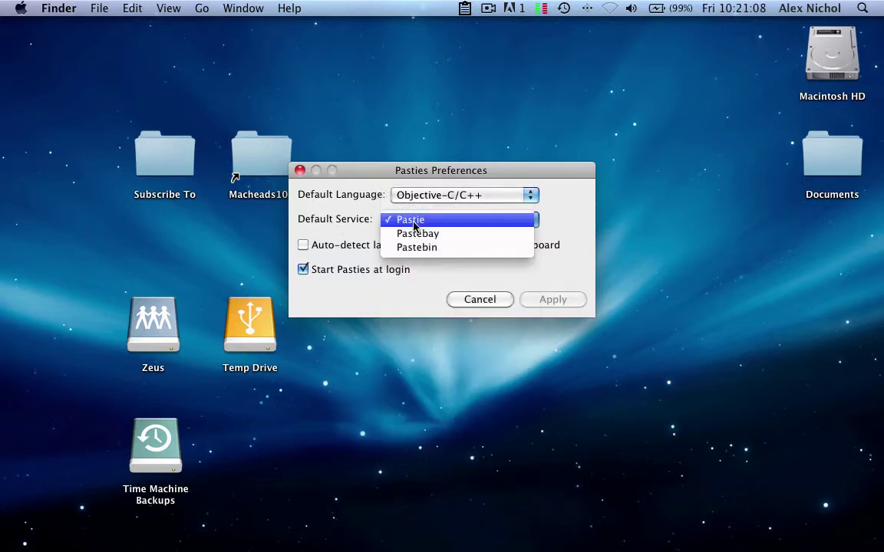
pyautogui.click(365, 227)
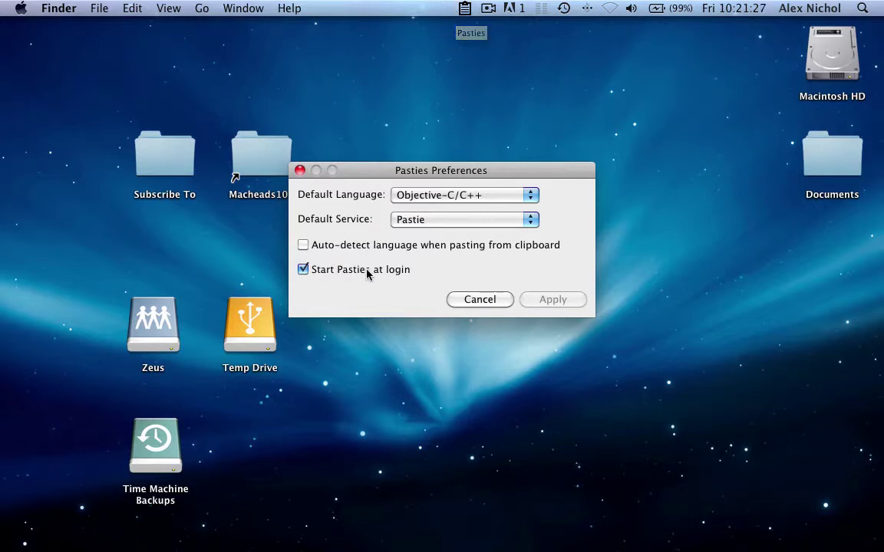
pyautogui.click(473, 299)
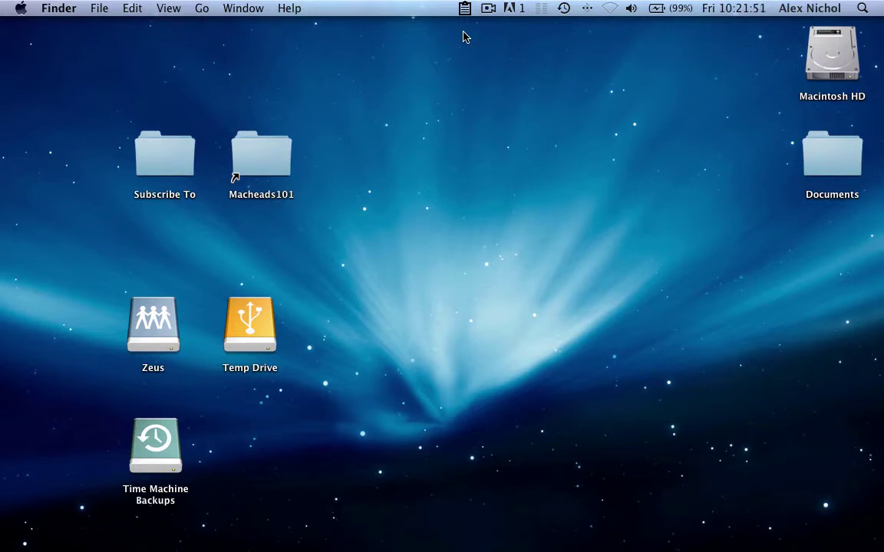
# Start a new paste in Pasties and check the languages offered for the Pastie service.
pyautogui.click(465, 9)
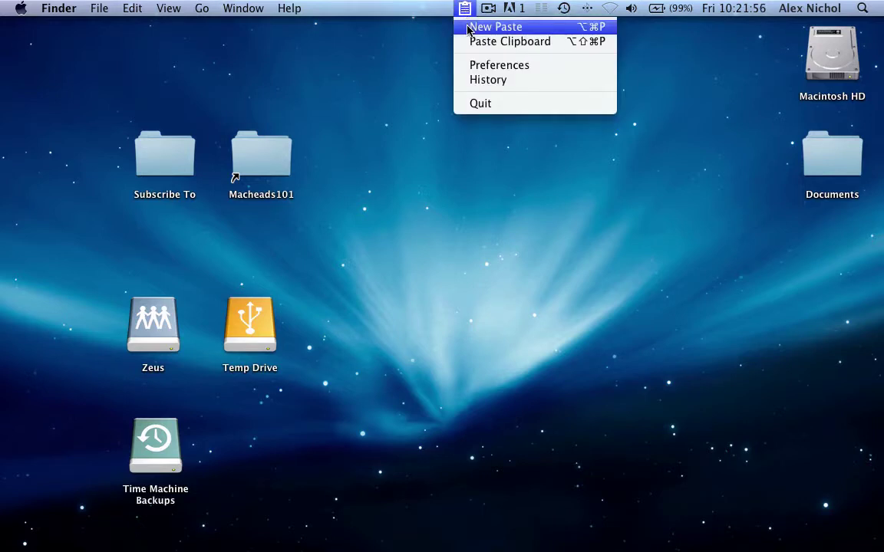
pyautogui.click(468, 27)
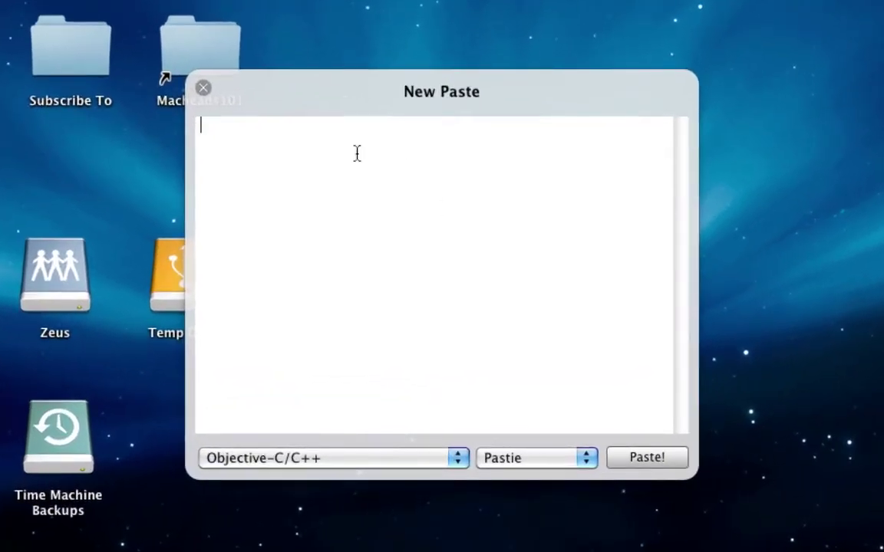
pyautogui.click(360, 458)
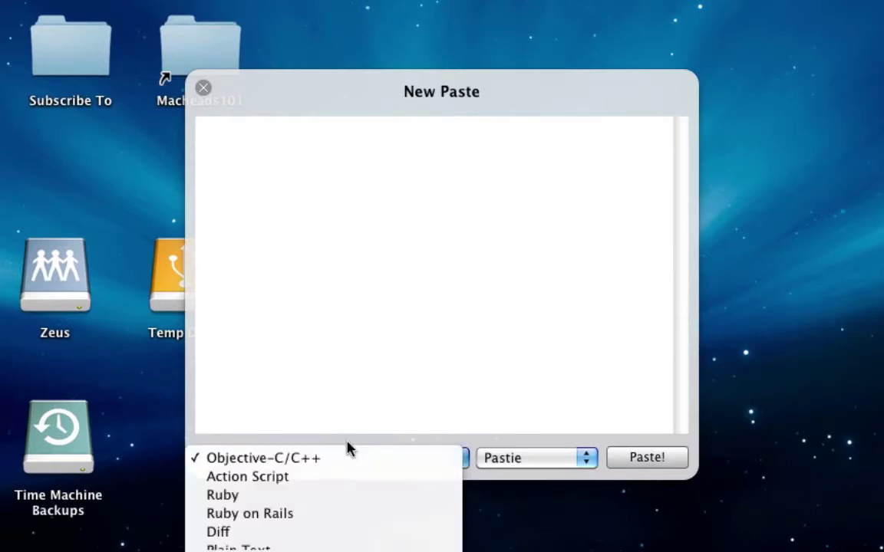
pyautogui.click(445, 257)
# Check the languages offered by the Pastebin service, and return the paste's service to Pastie.
pyautogui.click(507, 458)
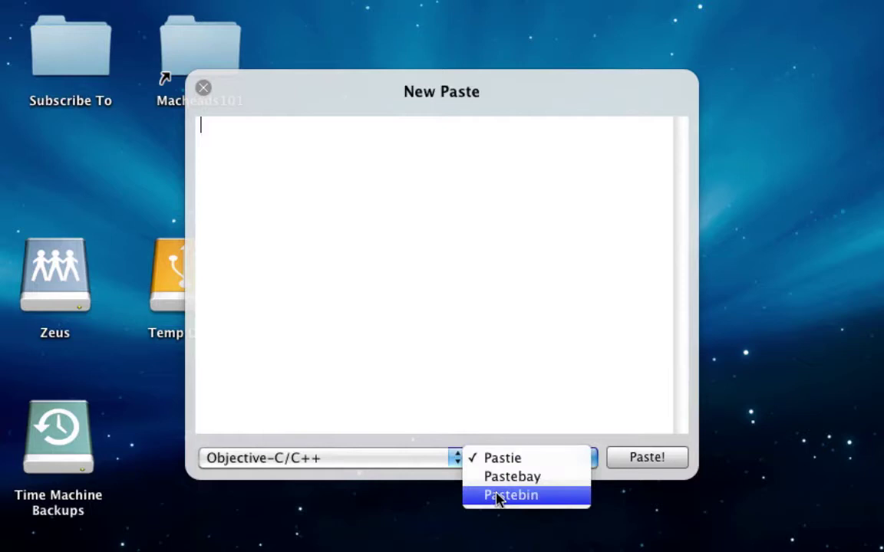
pyautogui.click(497, 497)
pyautogui.click(386, 458)
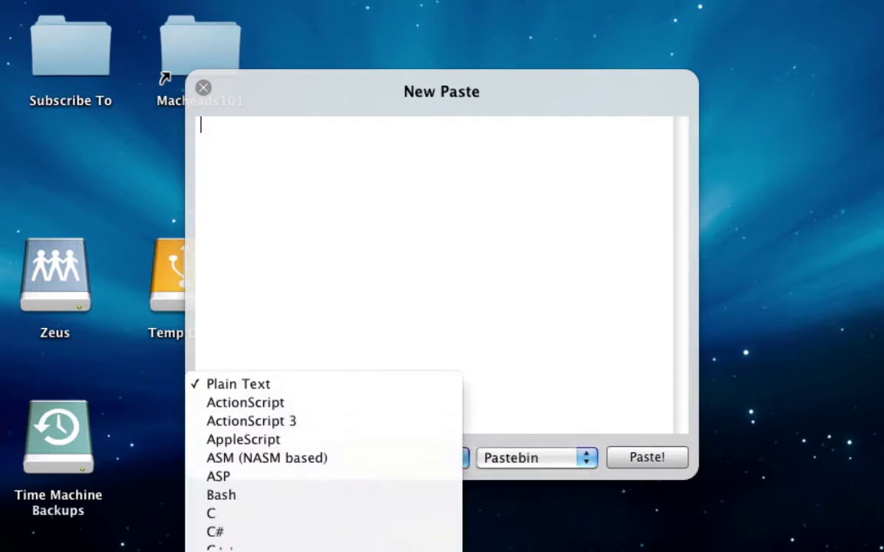
pyautogui.click(509, 460)
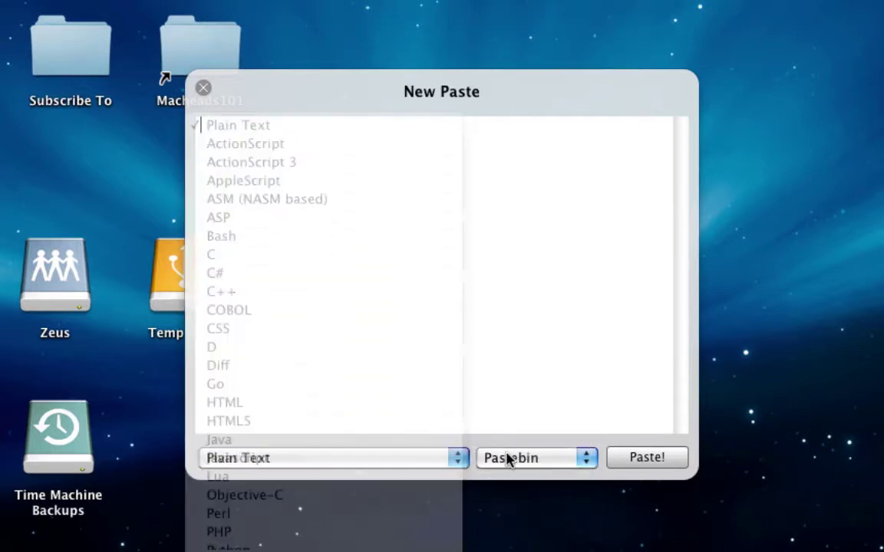
pyautogui.click(508, 459)
pyautogui.click(539, 422)
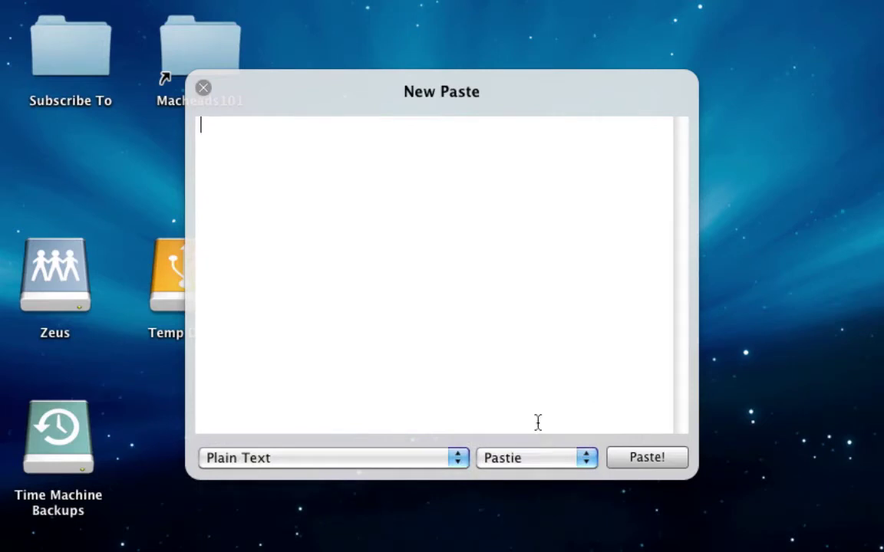
# Set the new paste's language to Objective-C/C++.
pyautogui.click(341, 460)
pyautogui.press('Up')
pyautogui.press('Up')
pyautogui.press('Up')
pyautogui.press('Up')
pyautogui.press('Up')
pyautogui.press('Return')
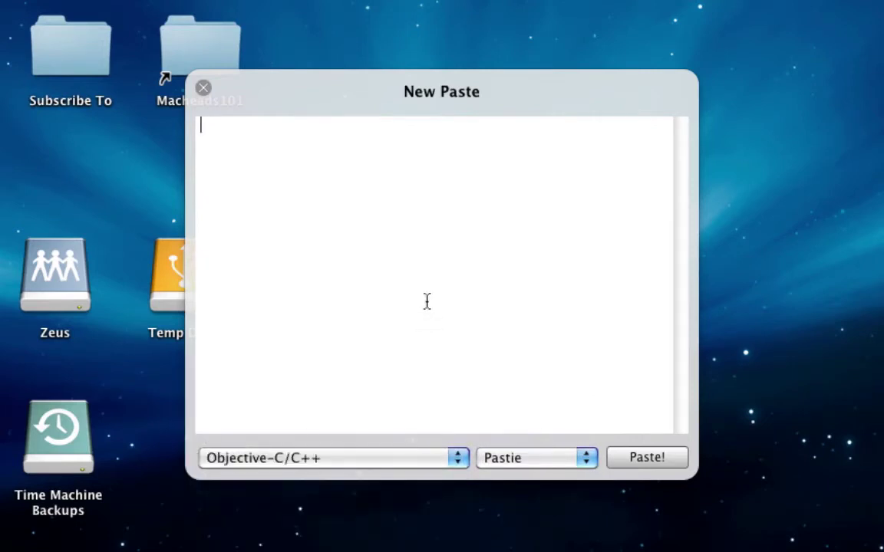
# Write an int main () function containing NSLog("Hello, world!"); and post it to Pastie.
pyautogui.write('int main () { \t')
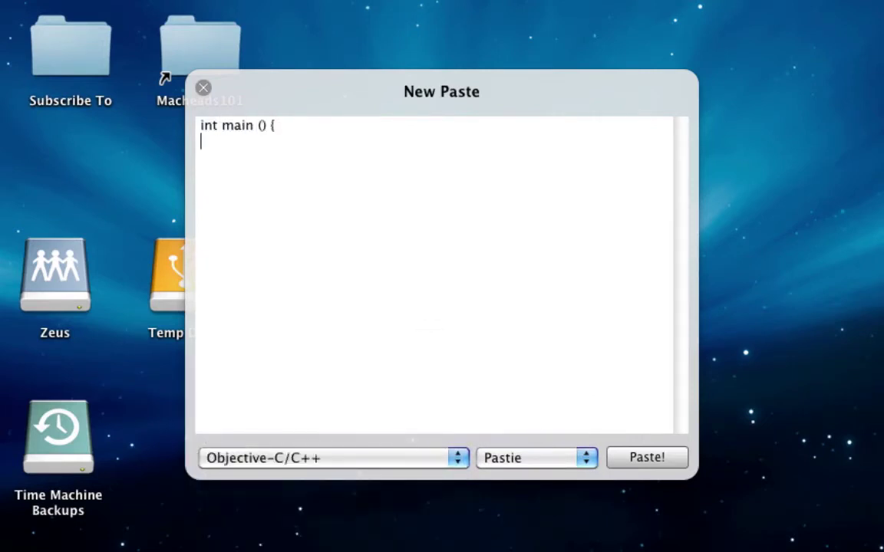
pyautogui.write('NSLog("Hello, world!");')
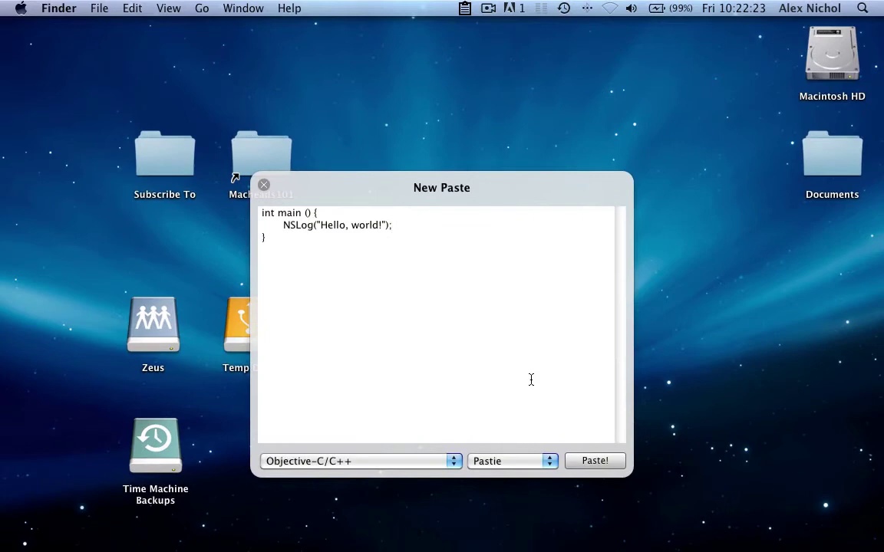
pyautogui.click(584, 464)
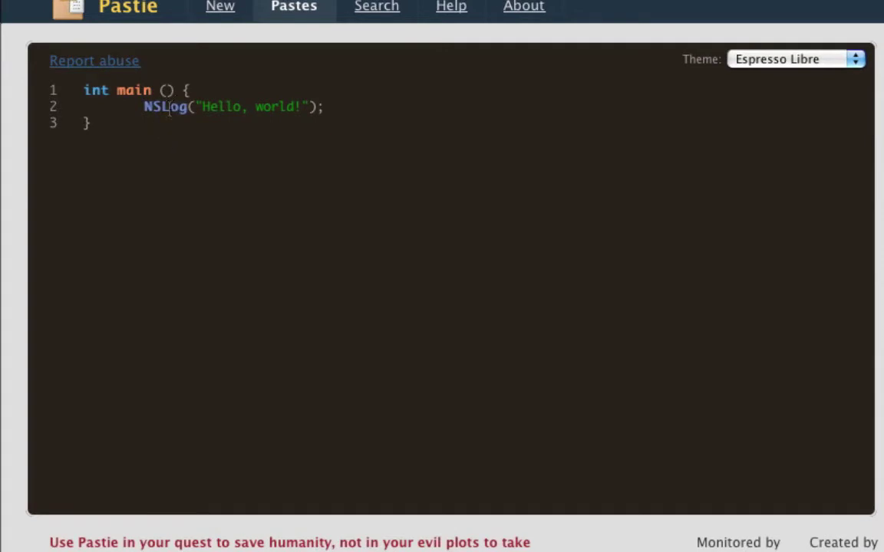
# Inspect the syntax highlighting of the posted code on its Pastie page.
pyautogui.doubleClick(169, 108)
pyautogui.click(310, 107)
pyautogui.doubleClick(128, 87)
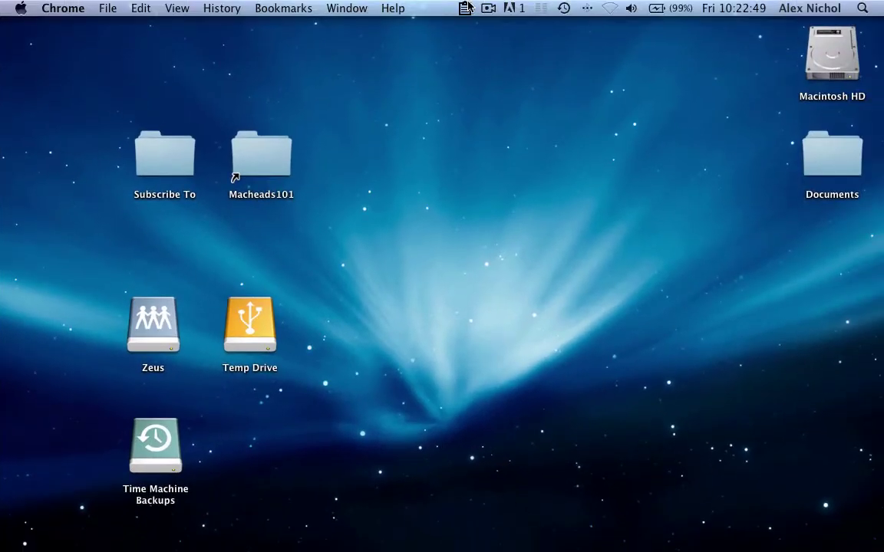
pyautogui.click(463, 34)
pyautogui.click(465, 8)
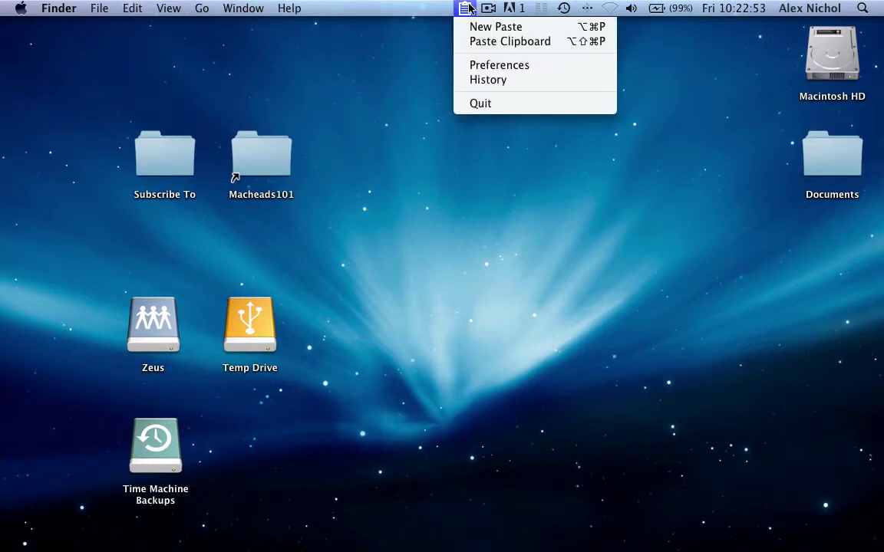
pyautogui.click(466, 8)
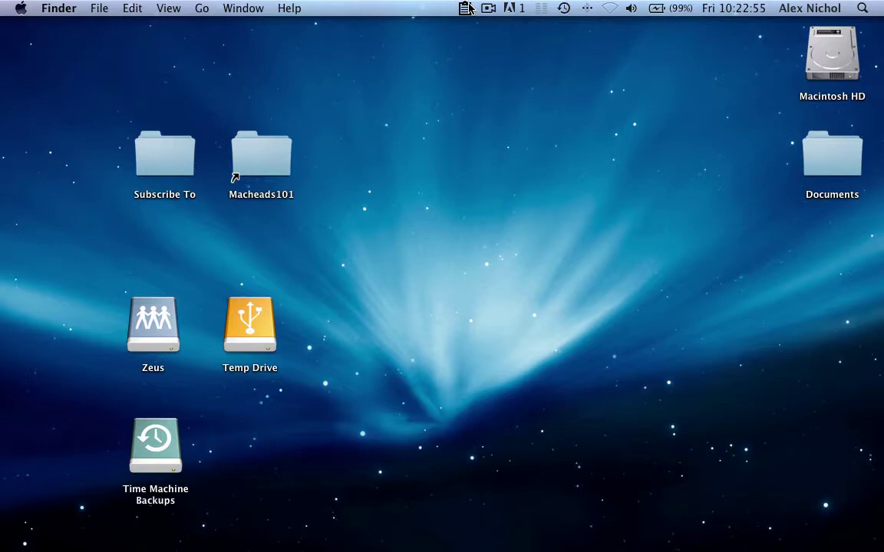
pyautogui.click(467, 8)
pyautogui.click(443, 60)
# Switch to Xcode, copy the entire source of PastieTextPoster.m, and minimize the project window.
pyautogui.moveTo(734, 550)
pyautogui.click(712, 472)
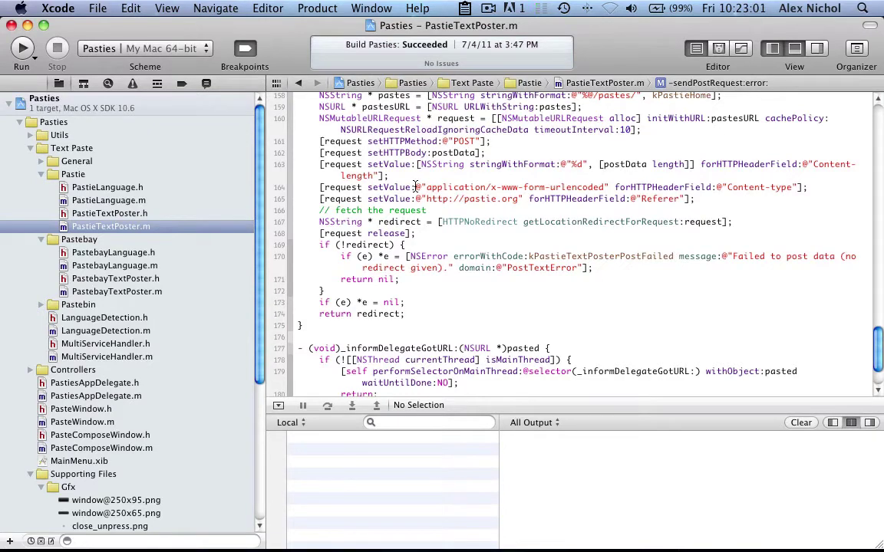
pyautogui.scroll(5, 415, 187)
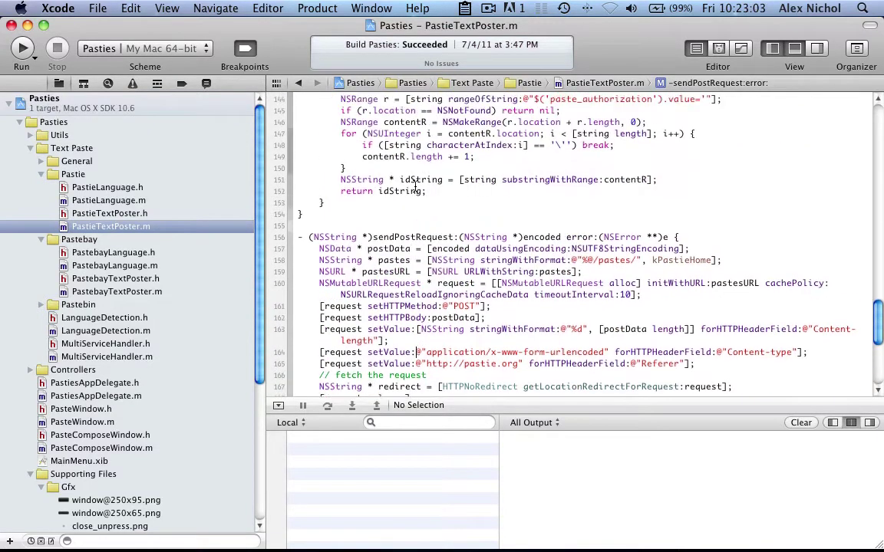
pyautogui.press('super+a')
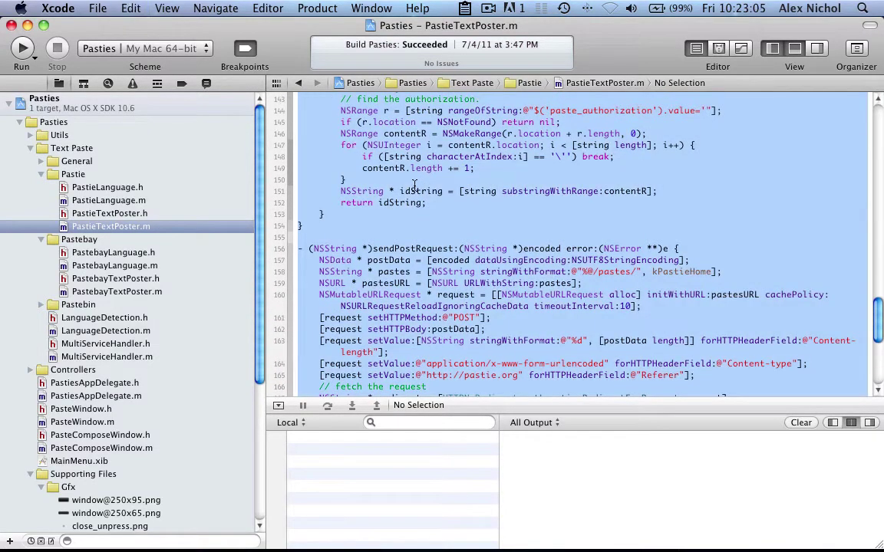
pyautogui.click(27, 26)
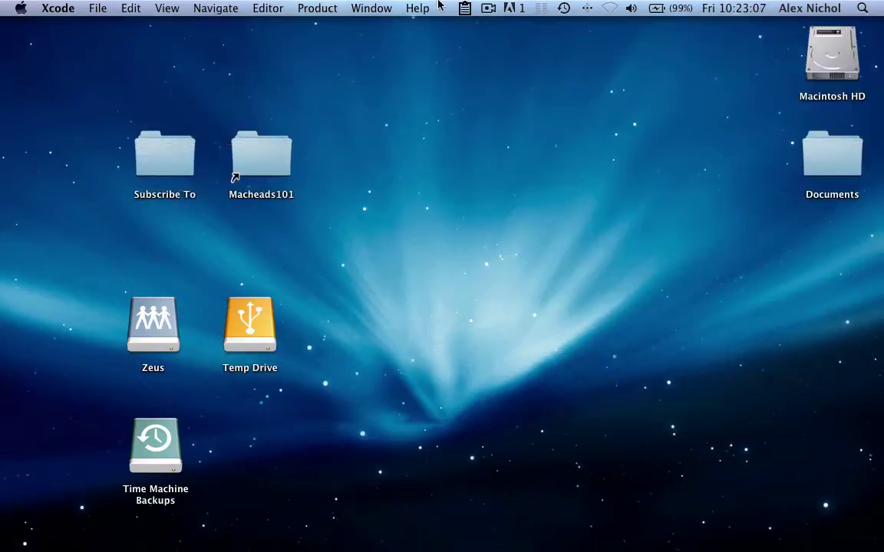
# Post the clipboard contents to Pastie with Pasties and view the resulting paste in the browser.
pyautogui.click(464, 39)
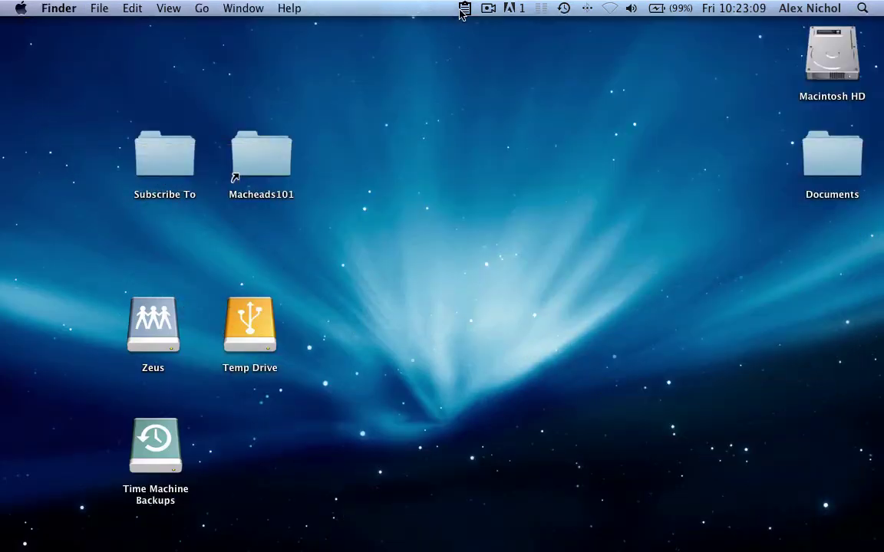
pyautogui.click(464, 9)
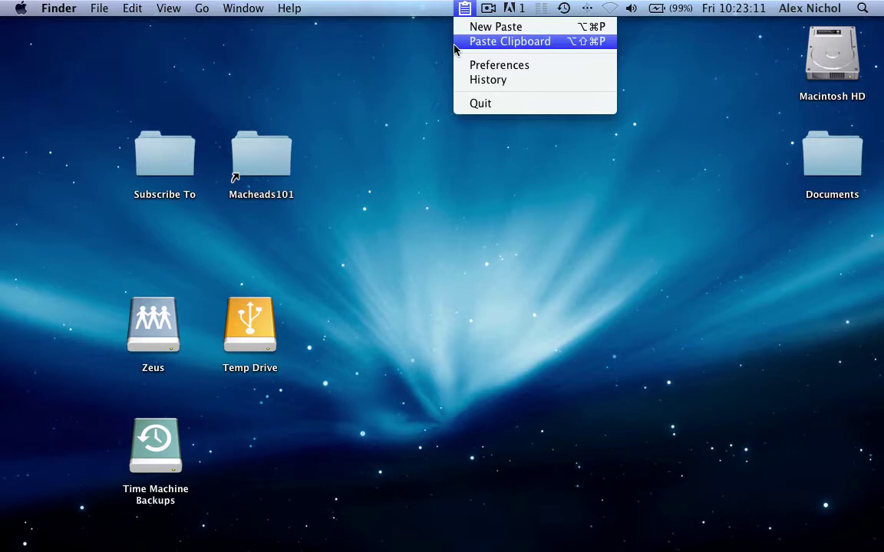
pyautogui.click(455, 44)
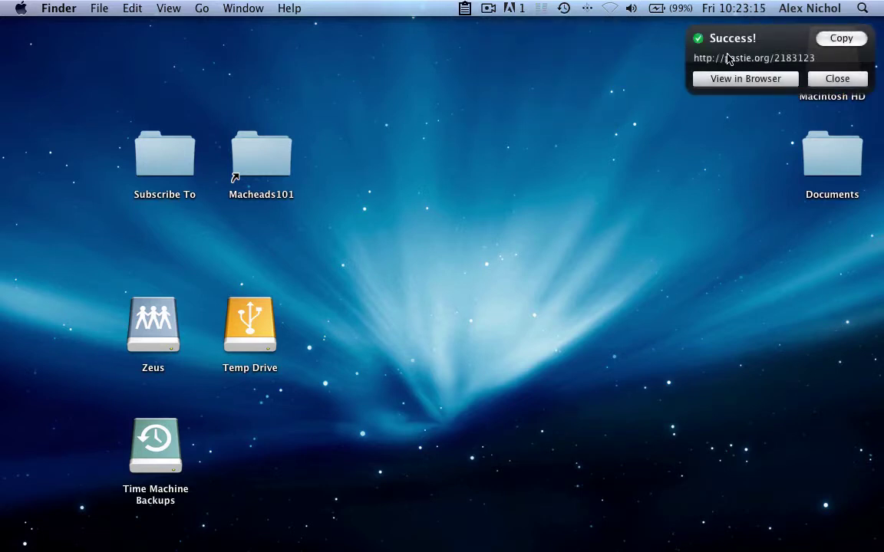
pyautogui.click(745, 79)
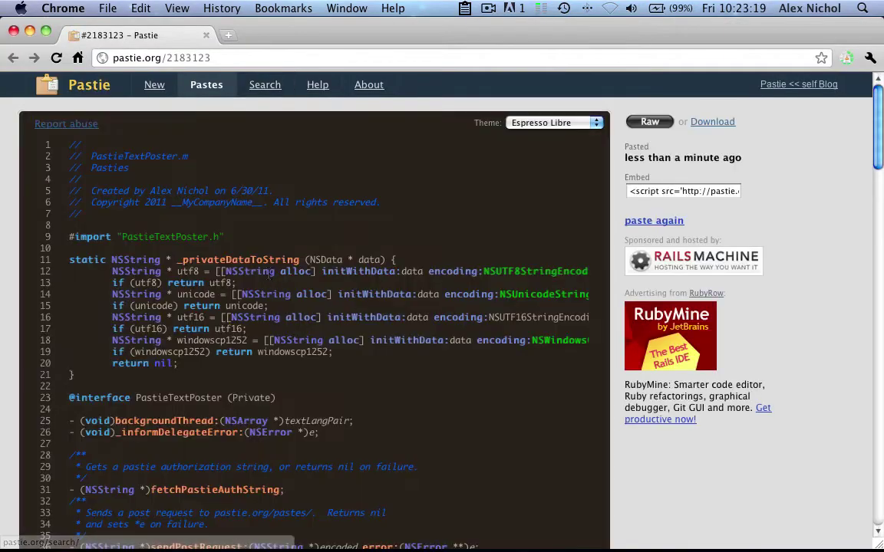
# Examine the syntax highlighting throughout the posted PastieTextPoster.m code and close the browser window.
pyautogui.scroll(-5, 268, 273)
pyautogui.scroll(-20, 269, 273)
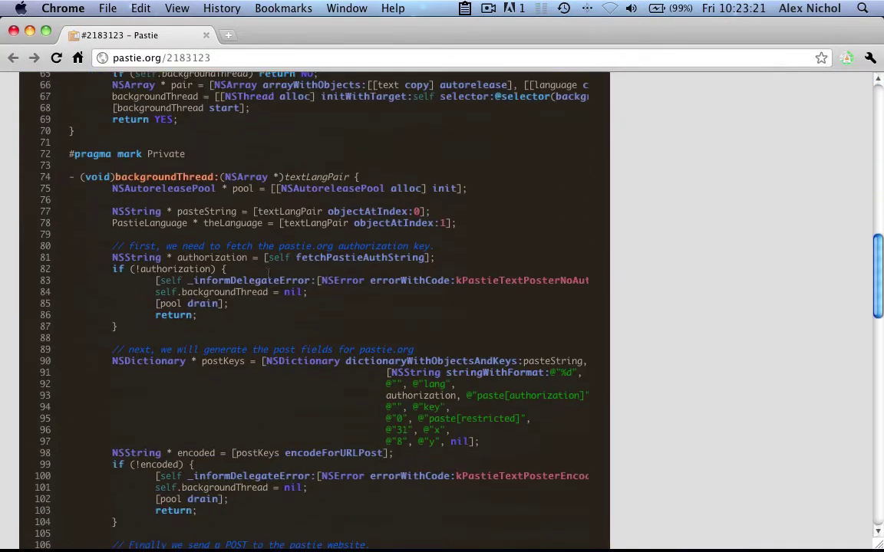
pyautogui.scroll(18, 269, 275)
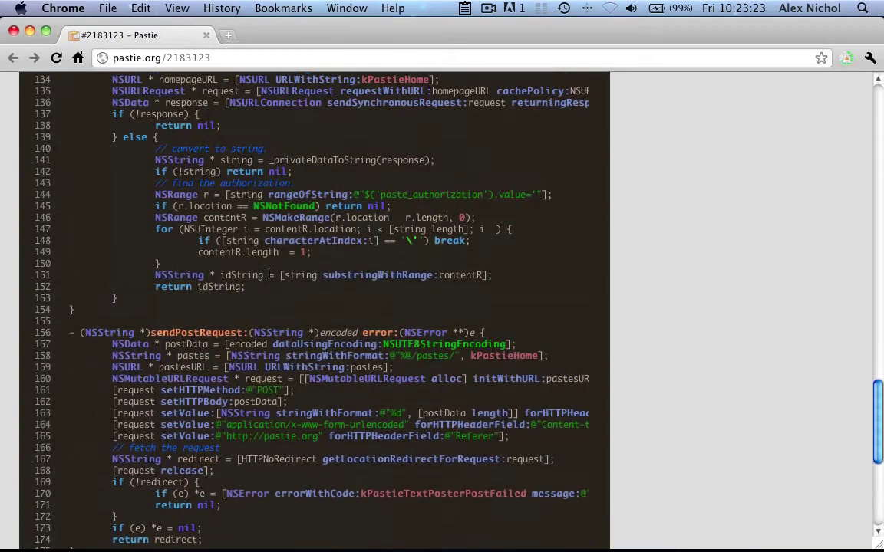
pyautogui.click(14, 36)
# Open the Pasties history, try selecting single entries and a range of past pastes, and close the history window.
pyautogui.click(464, 8)
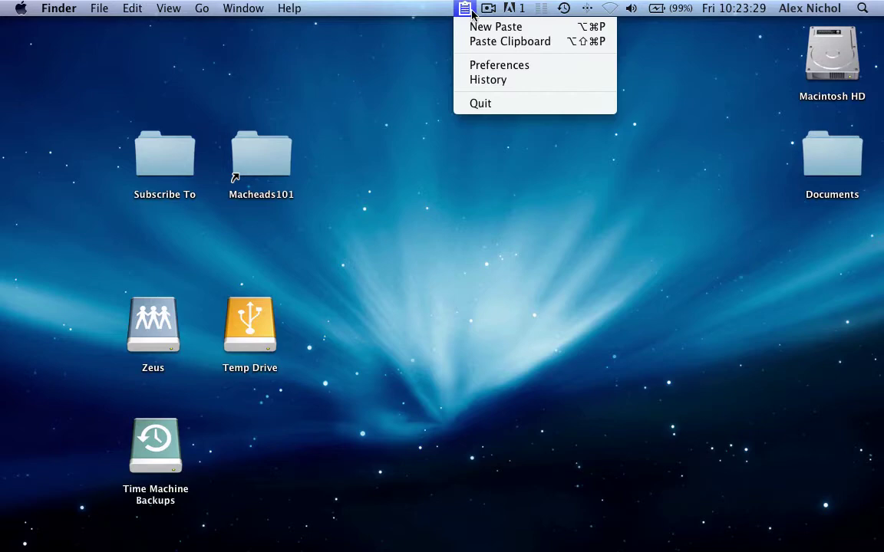
pyautogui.click(475, 80)
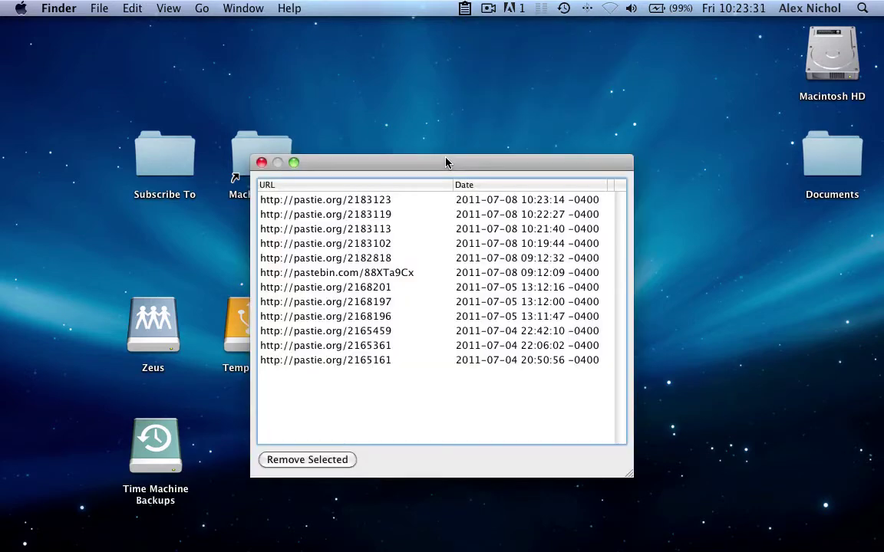
pyautogui.click(399, 214)
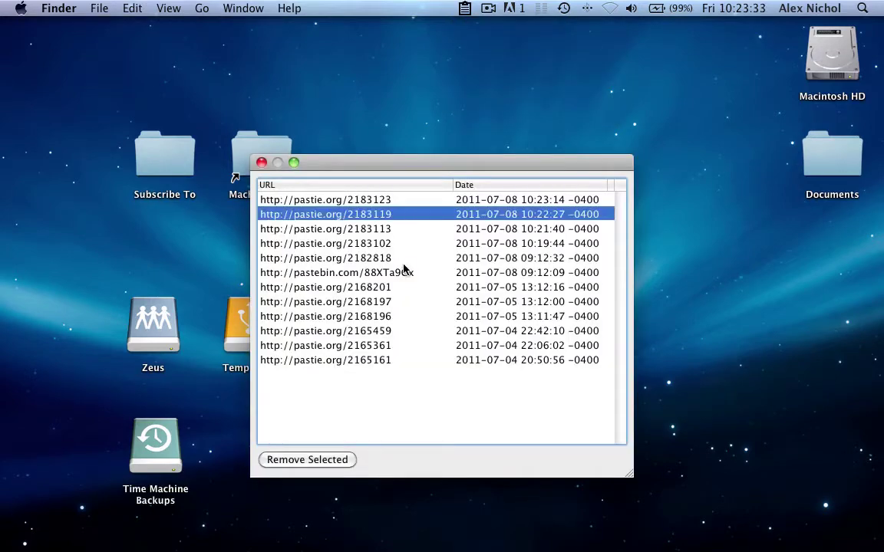
pyautogui.click(399, 274)
pyautogui.click(547, 228)
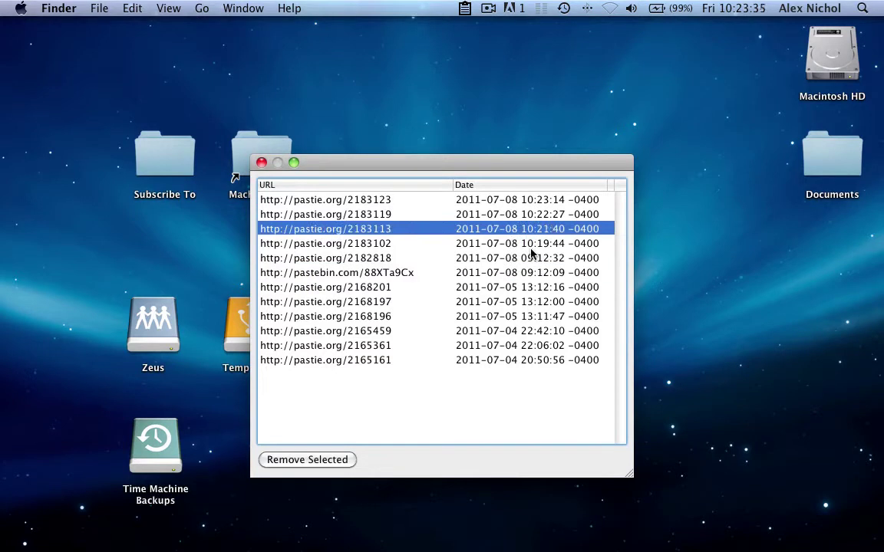
pyautogui.click(365, 346)
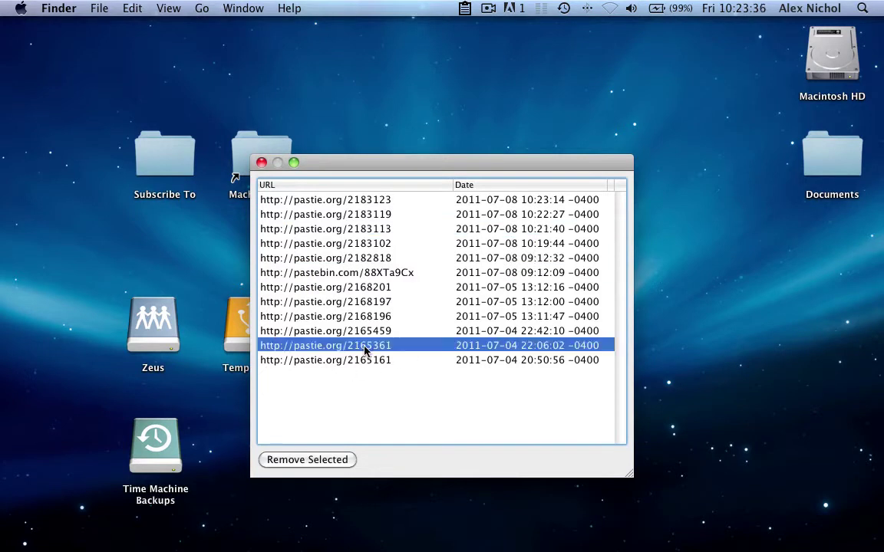
pyautogui.keyDown('shift'); pyautogui.click(361, 228); pyautogui.keyUp('shift')
pyautogui.click(345, 383)
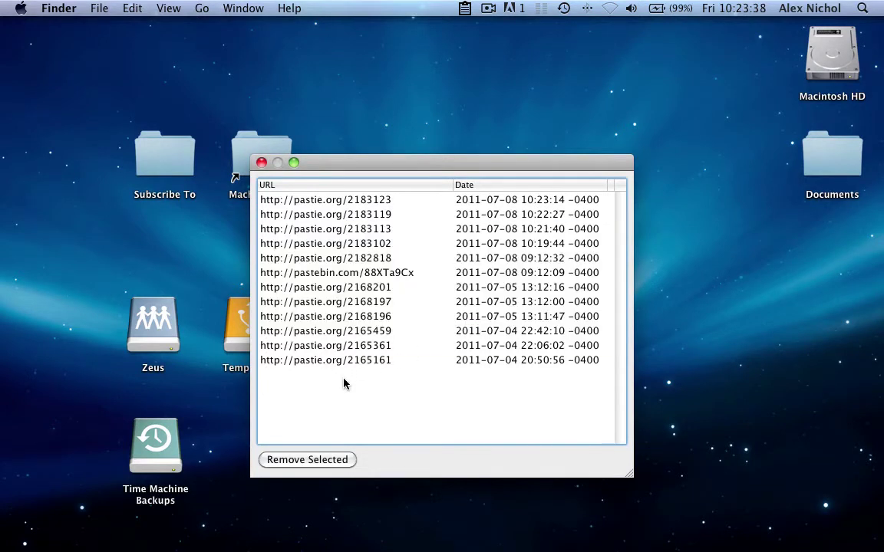
pyautogui.click(261, 163)
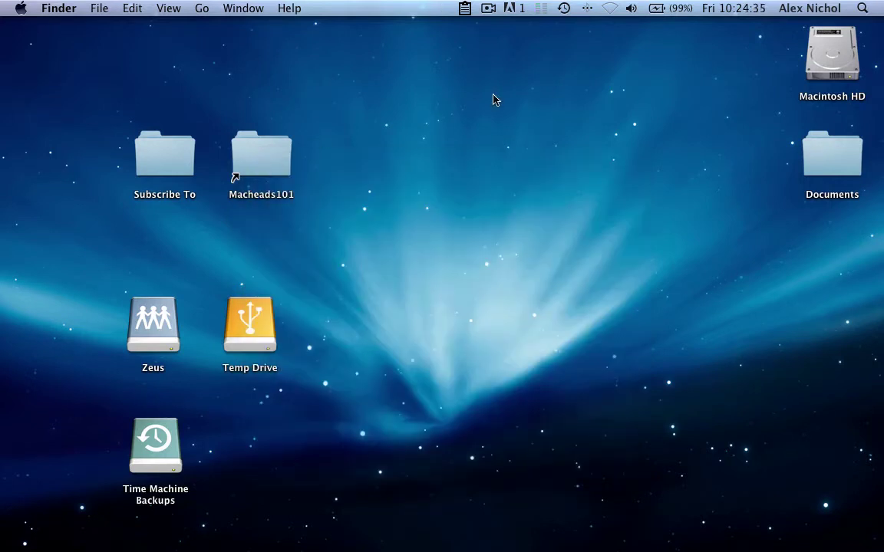
# Set the default language in the Pasties preferences to Plain Text, apply the change and close the preferences.
pyautogui.click(464, 7)
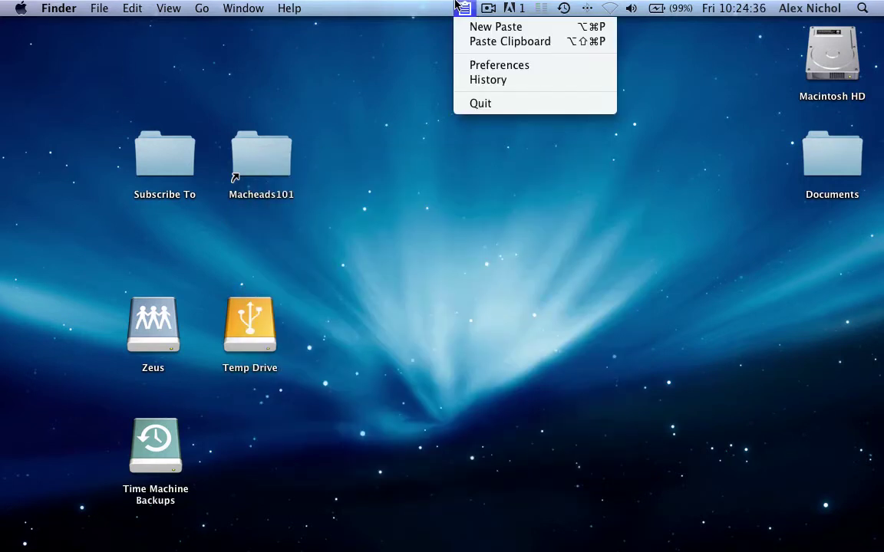
pyautogui.click(481, 68)
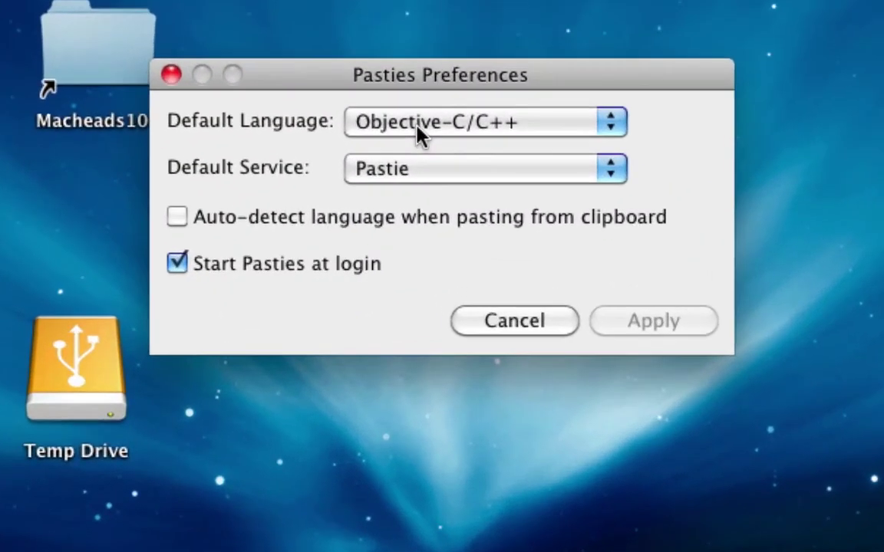
pyautogui.click(427, 198)
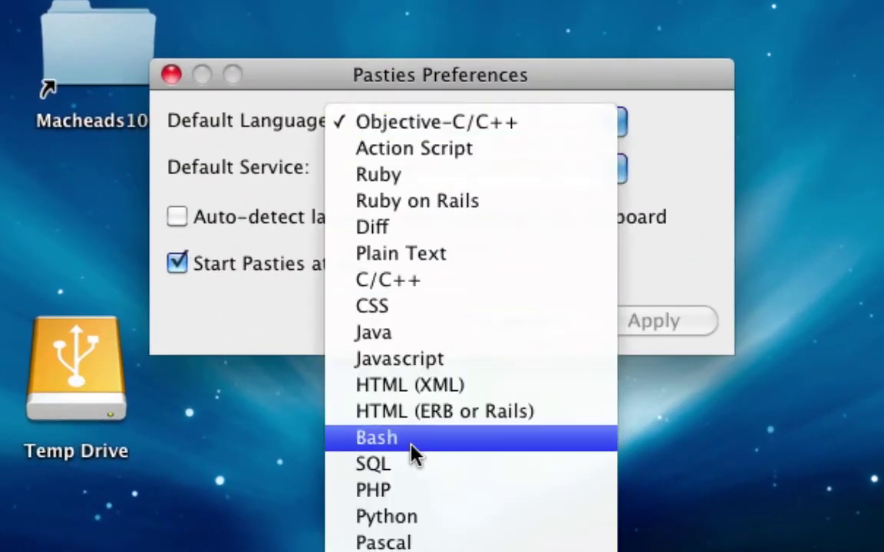
pyautogui.click(443, 261)
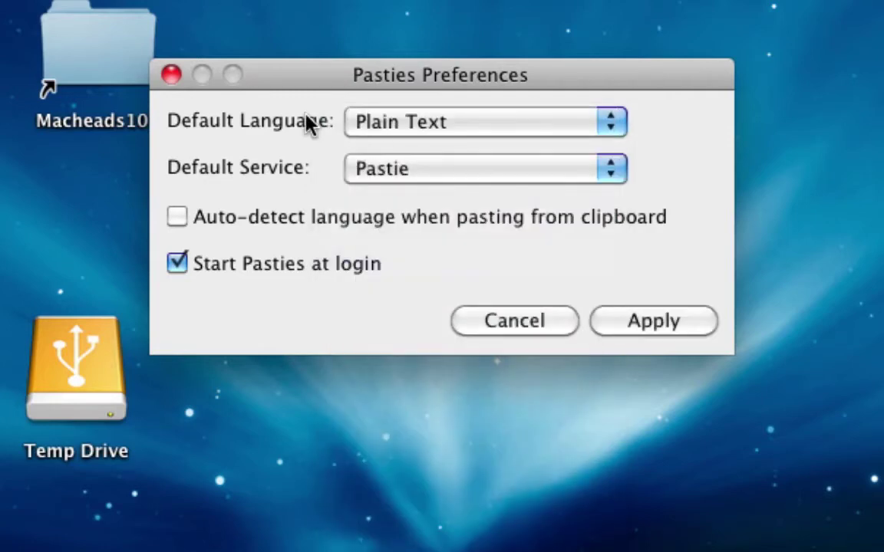
pyautogui.click(610, 321)
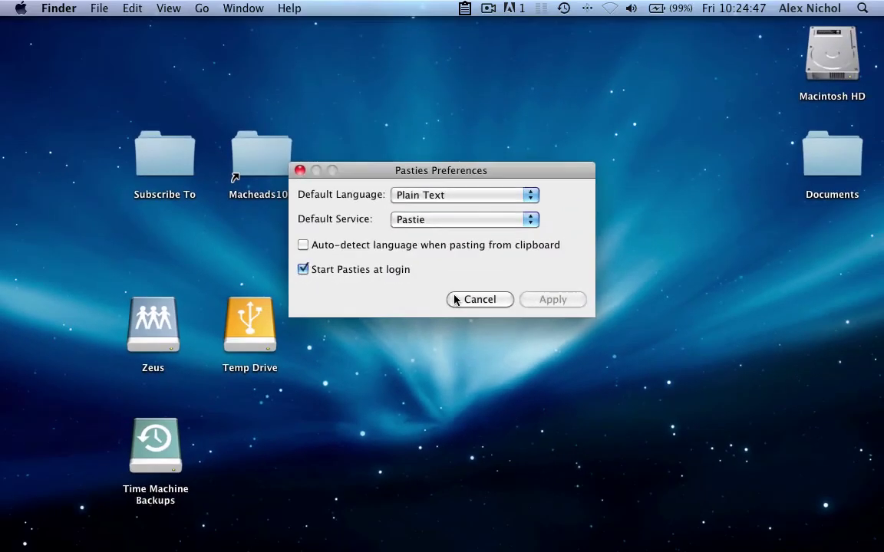
pyautogui.click(480, 322)
# Post the clipboard contents under the Plain Text default, check the paste's formatting in the browser and close it.
pyautogui.click(464, 9)
pyautogui.click(476, 40)
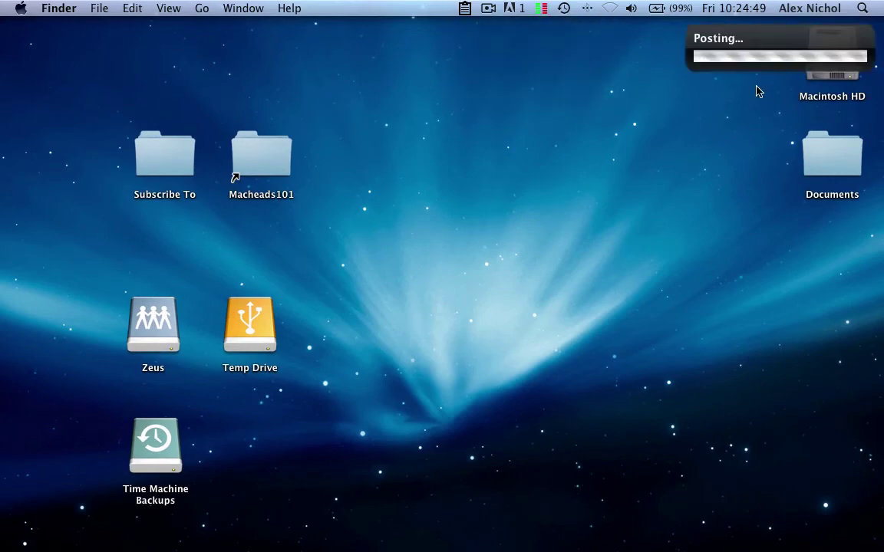
pyautogui.click(741, 80)
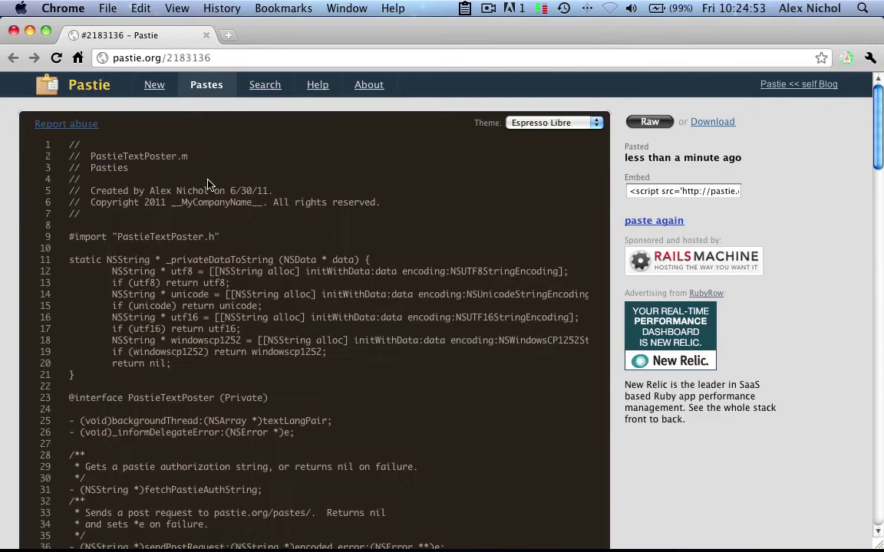
pyautogui.scroll(-20, 167, 170)
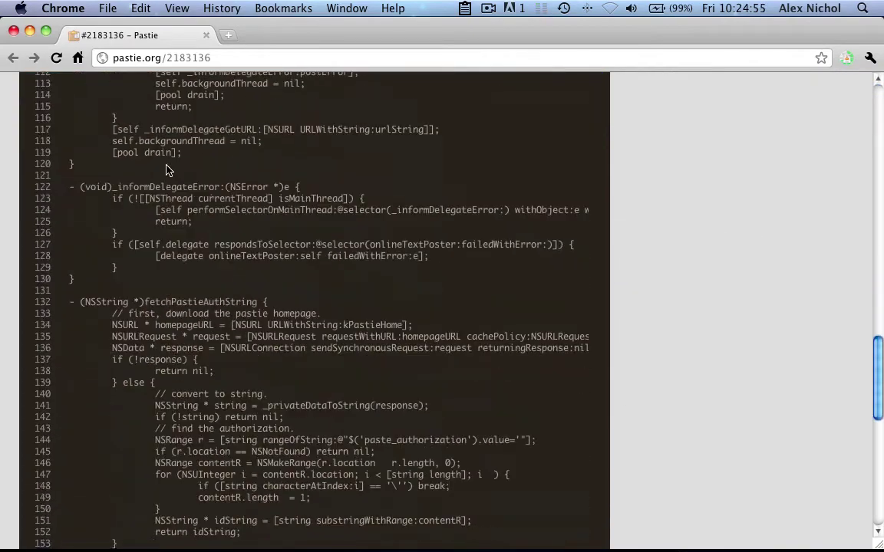
pyautogui.click(13, 31)
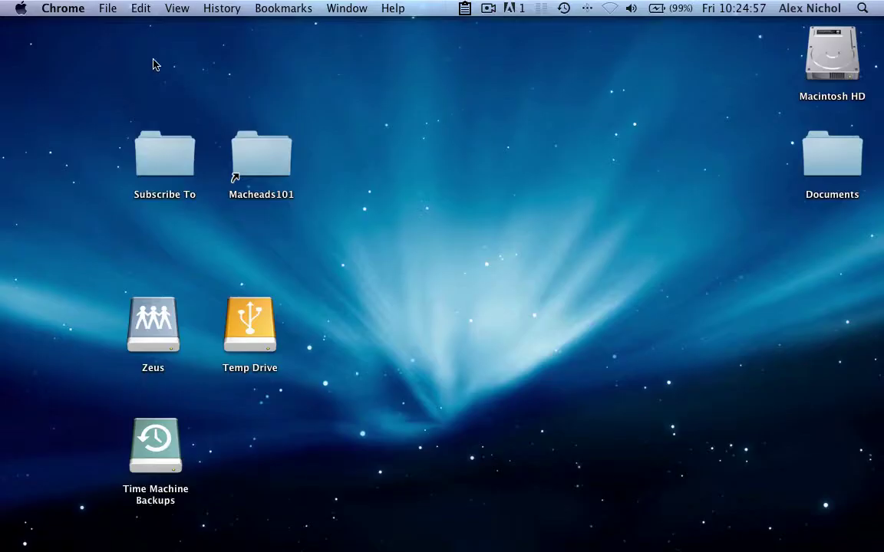
# Enable language auto-detection when pasting from the clipboard in the Pasties preferences, apply it and close the preferences.
pyautogui.click(464, 8)
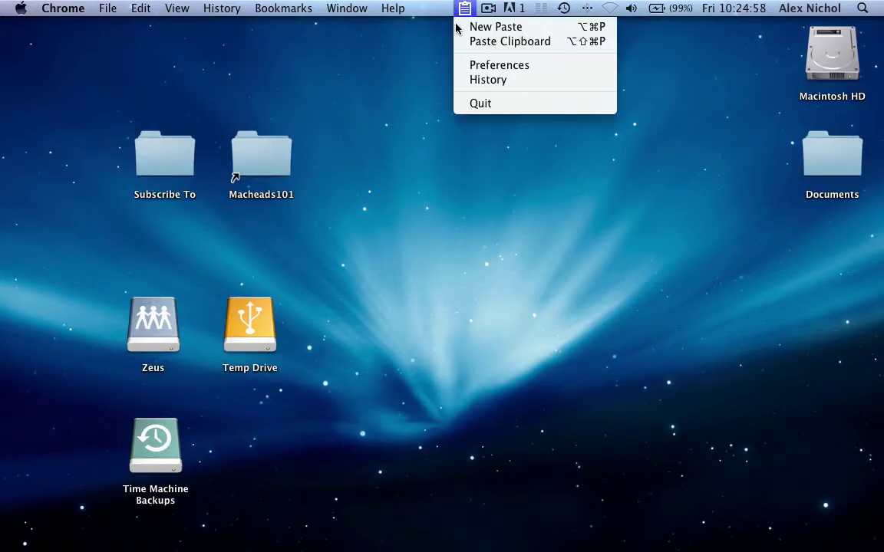
pyautogui.click(471, 65)
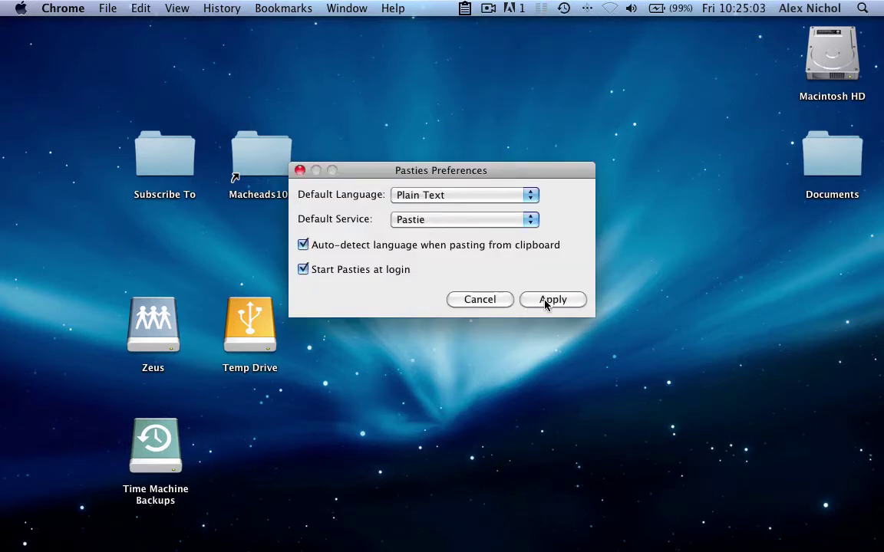
pyautogui.click(545, 300)
pyautogui.click(486, 299)
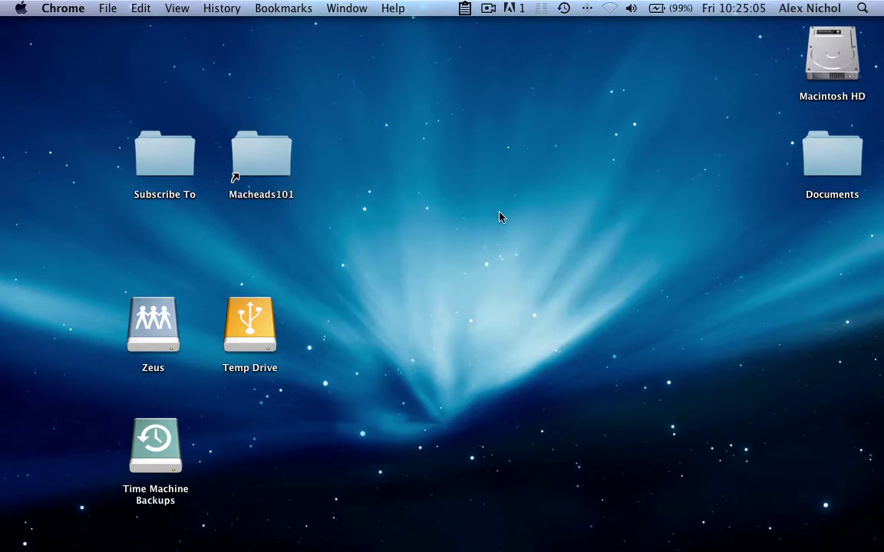
# Post the clipboard contents with language auto-detection, check the paste's syntax highlighting in the browser and close it.
pyautogui.click(461, 14)
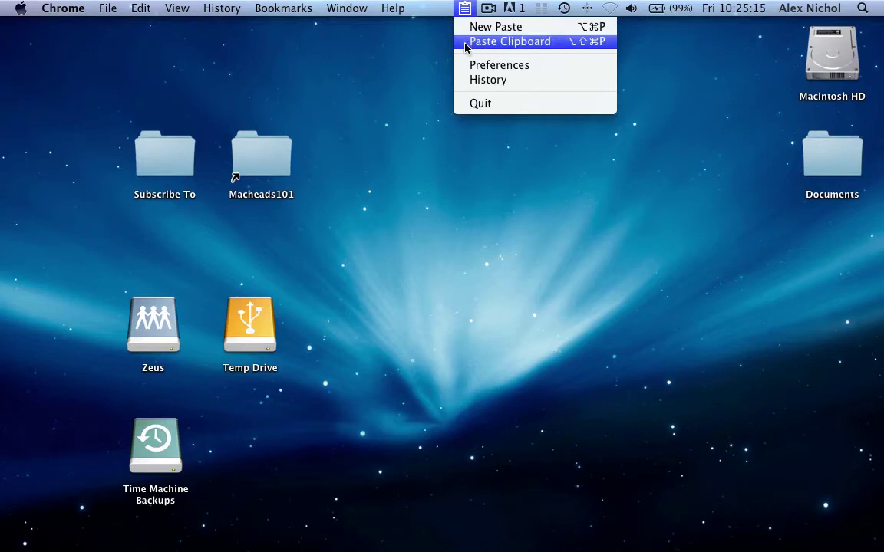
pyautogui.click(470, 41)
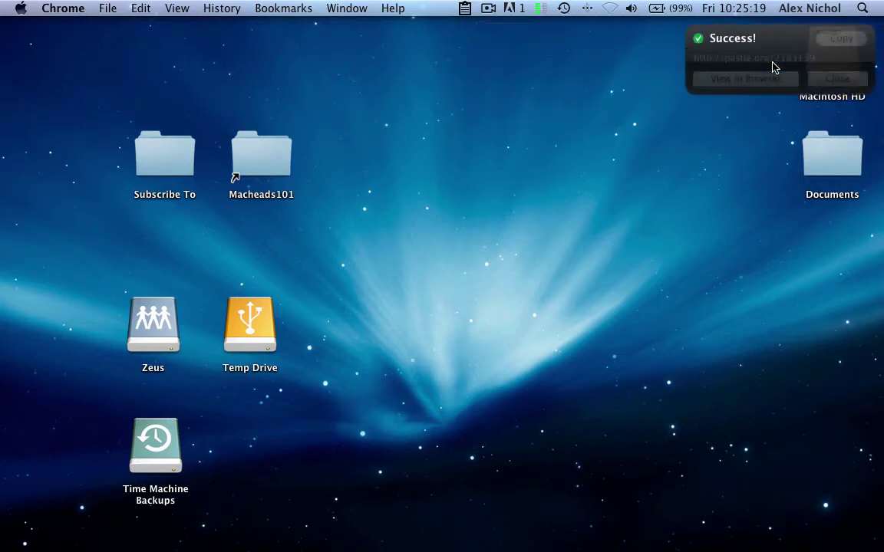
pyautogui.click(773, 81)
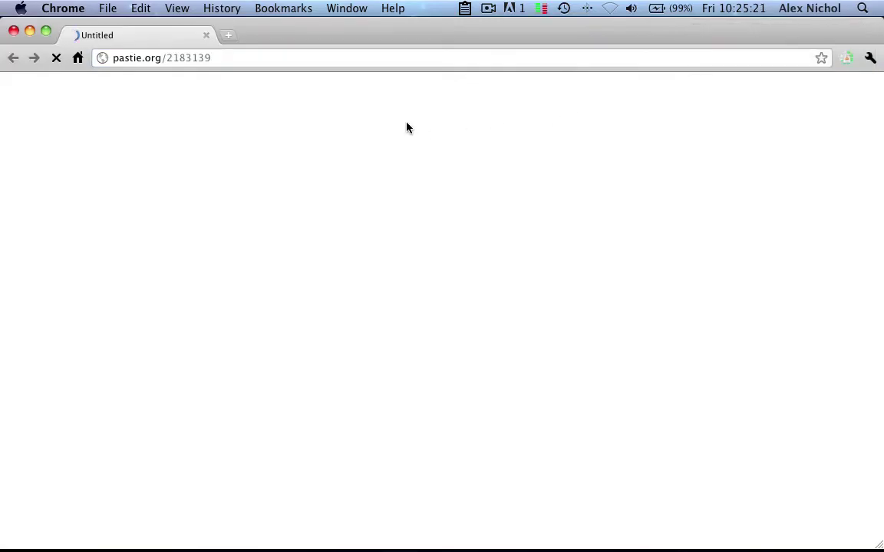
pyautogui.scroll(-20, 246, 177)
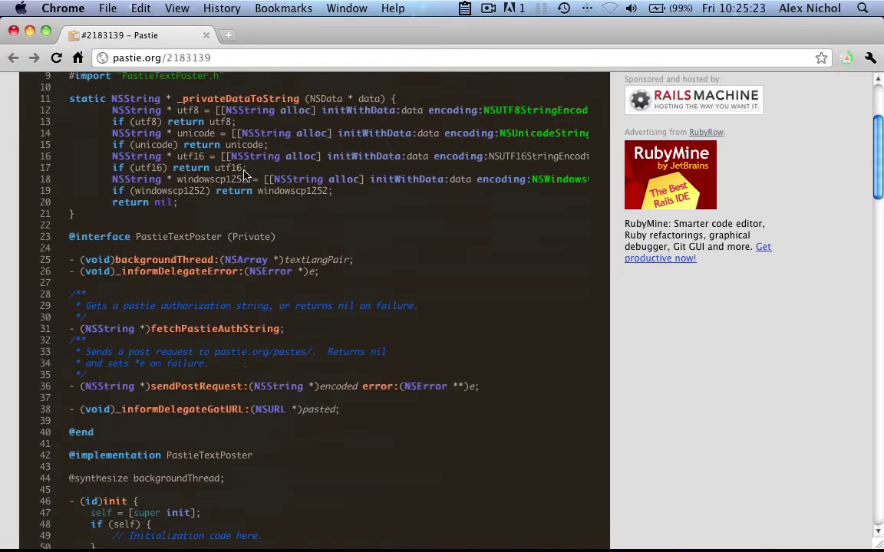
pyautogui.scroll(-12, 246, 176)
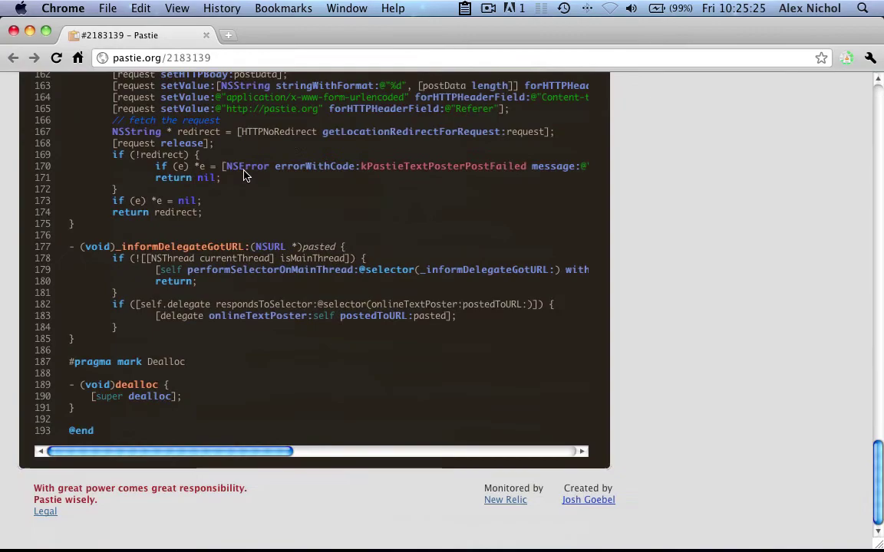
pyautogui.scroll(20, 245, 177)
pyautogui.scroll(3, 245, 176)
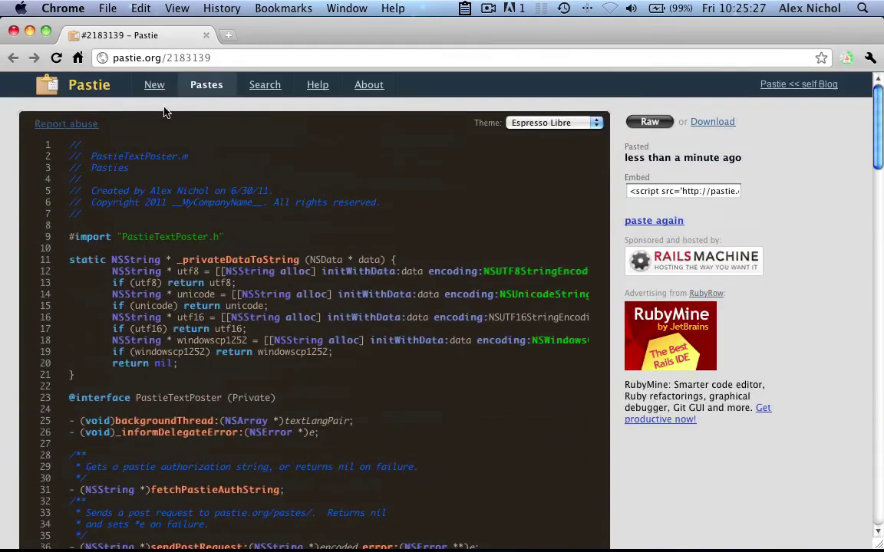
pyautogui.click(13, 31)
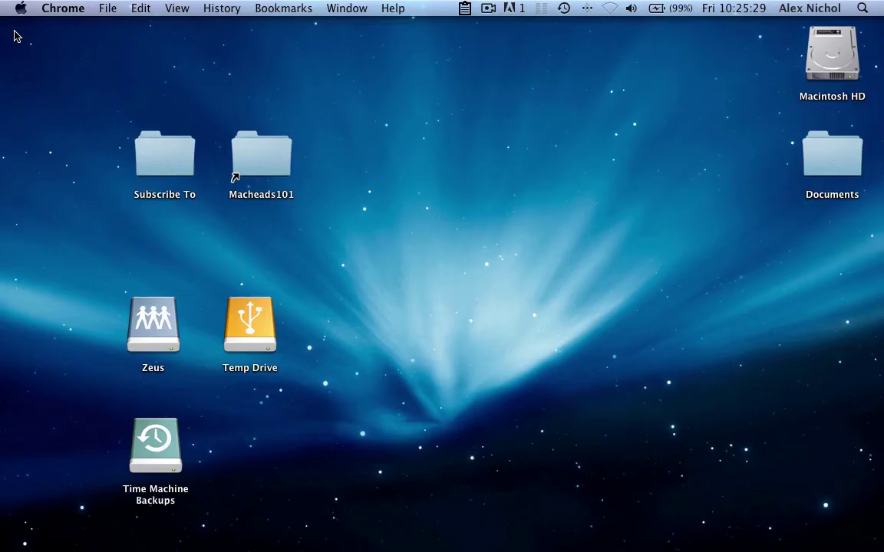
# Review the available default paste services in the Pasties preferences without changing the selection.
pyautogui.click(465, 8)
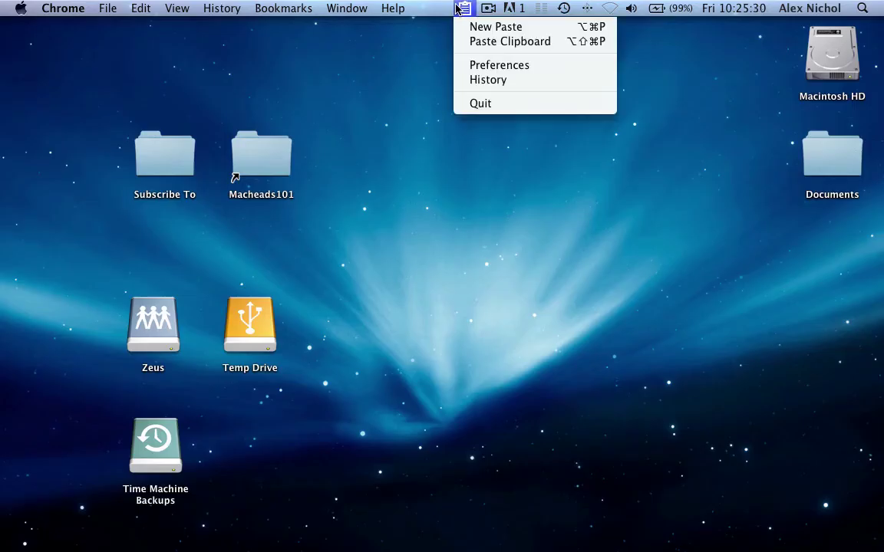
pyautogui.click(497, 65)
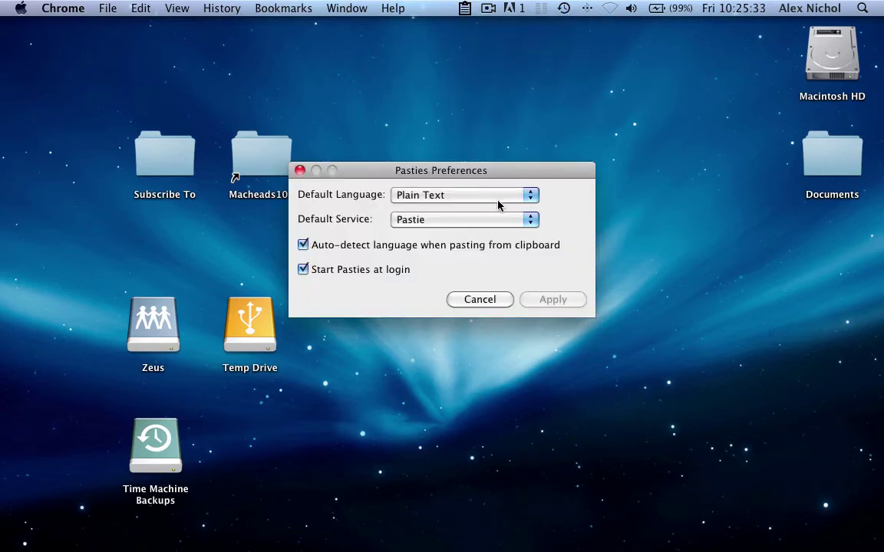
pyautogui.click(472, 219)
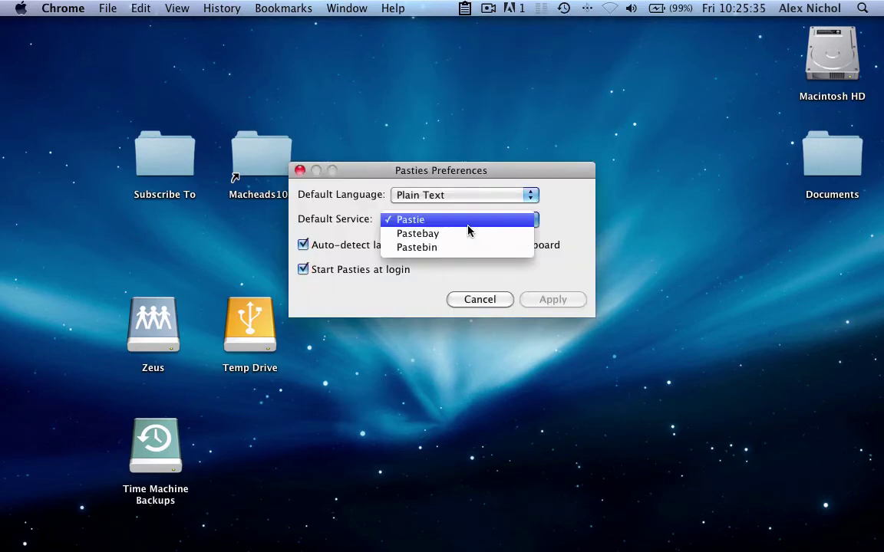
pyautogui.click(536, 207)
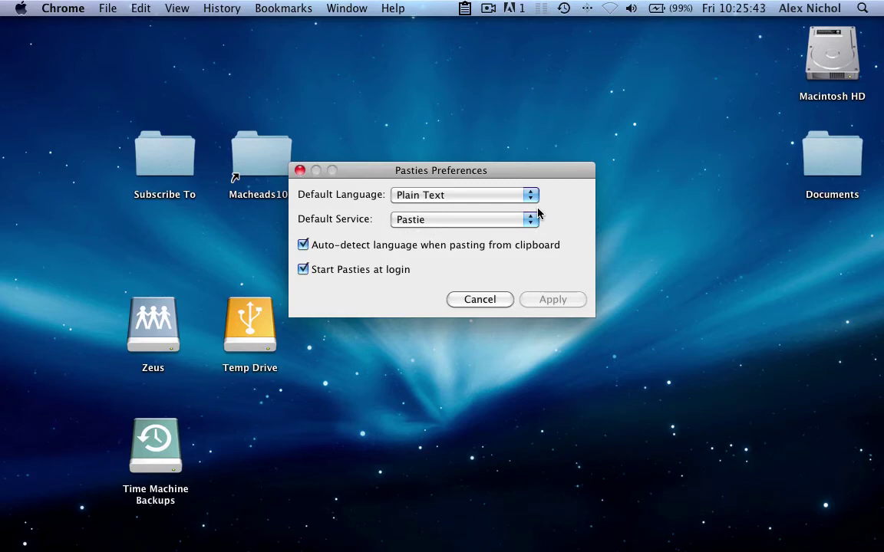
pyautogui.click(471, 220)
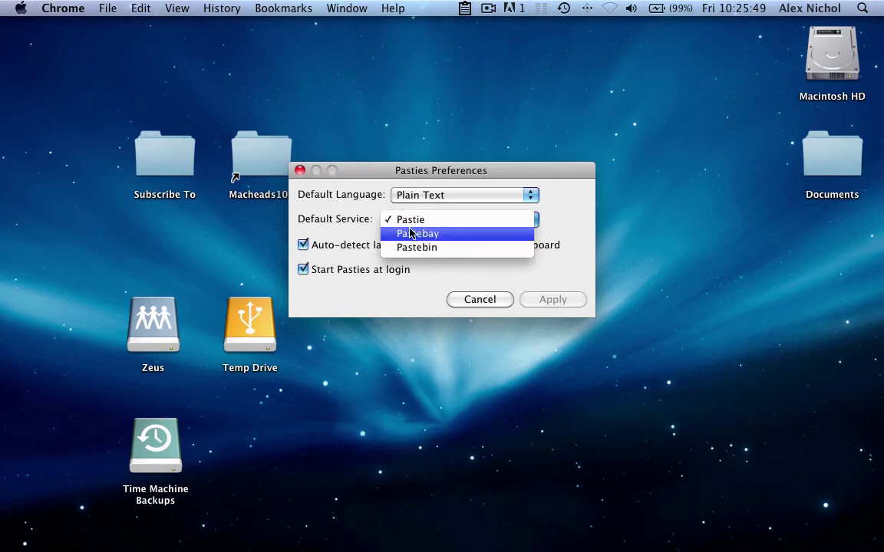
pyautogui.click(353, 221)
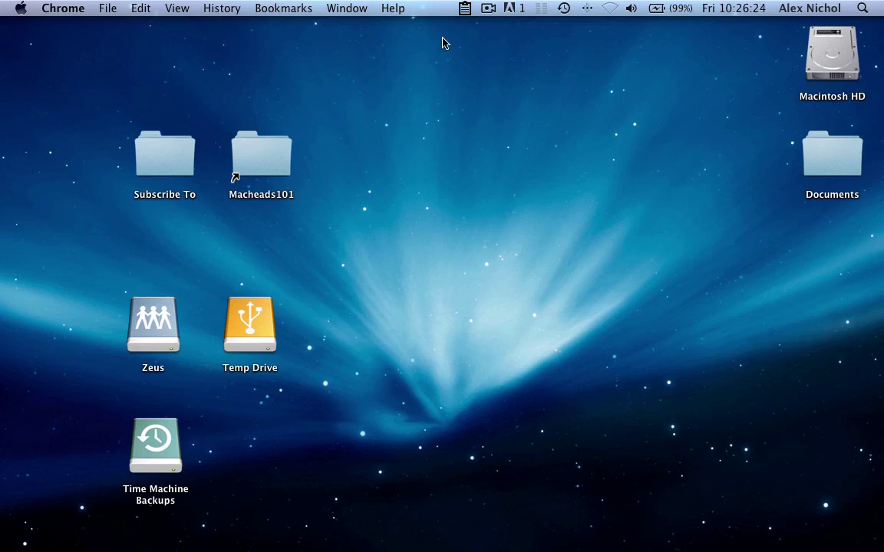
# Bring up the list of Pasties commands.
pyautogui.click(465, 11)
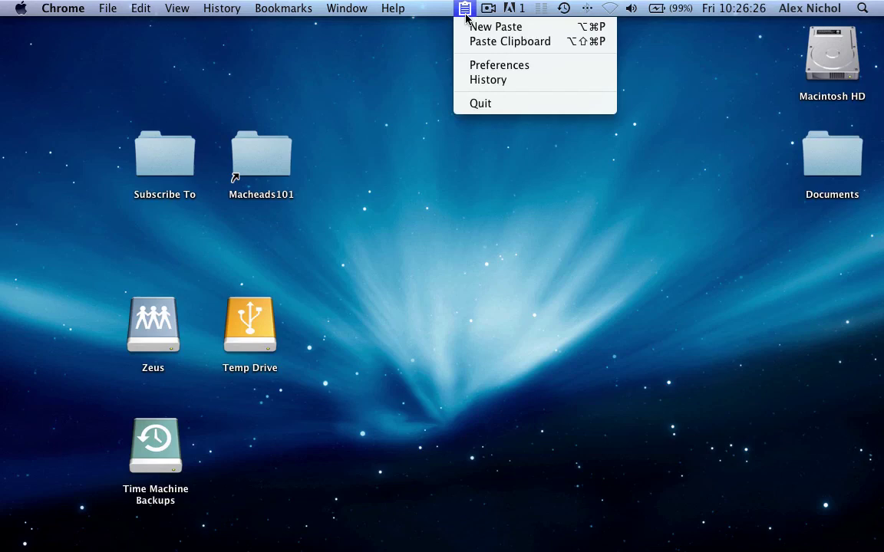